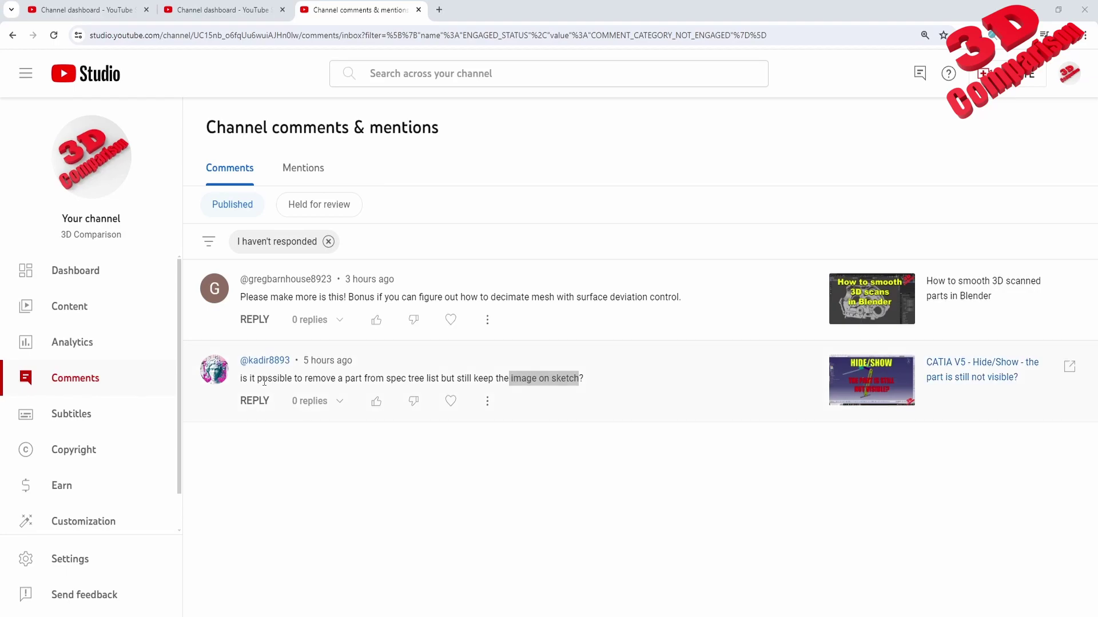
# Step: Switch to CATIA V5 and hide the tool component in the quick return mechanism assembly
pyautogui.click(243, 382)
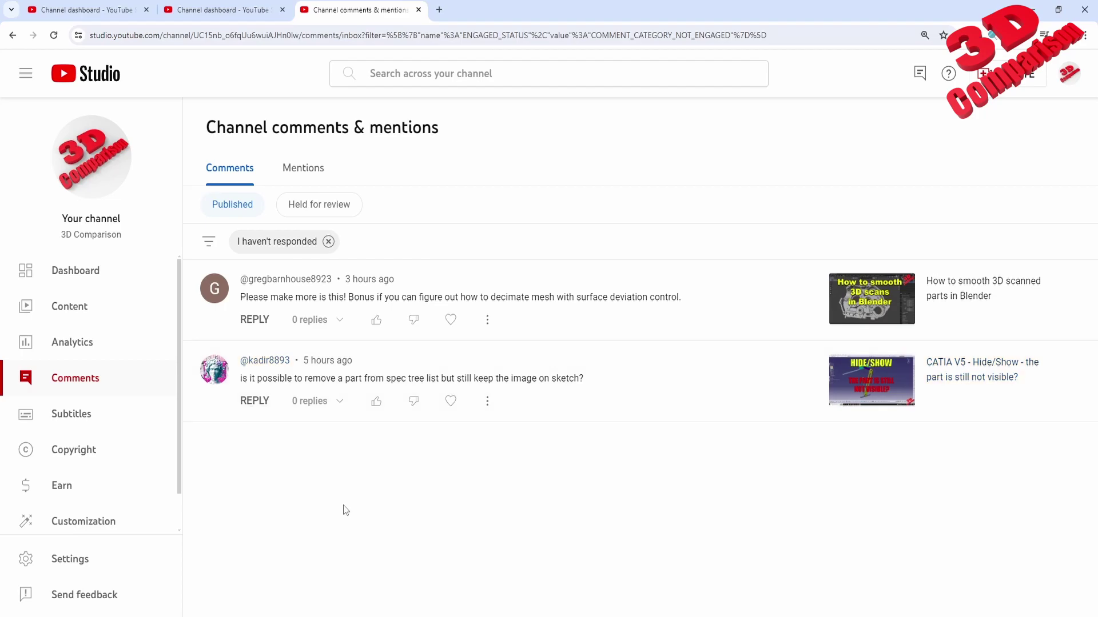
pyautogui.click(346, 584)
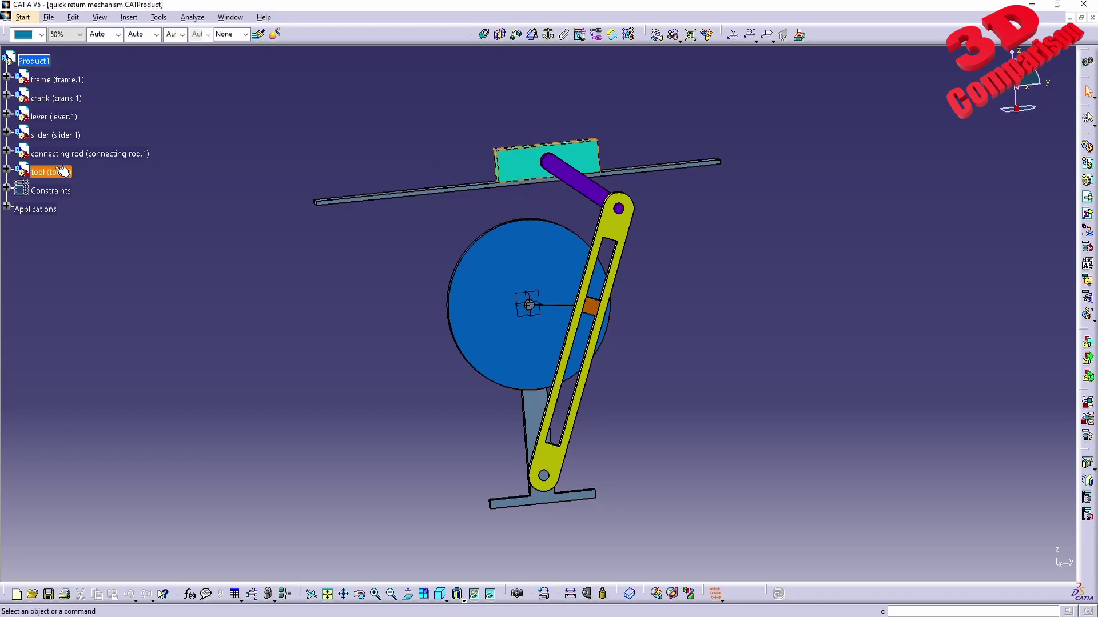
pyautogui.click(526, 165)
pyautogui.moveTo(445, 186); pyautogui.dragTo(431, 268, button='middle')
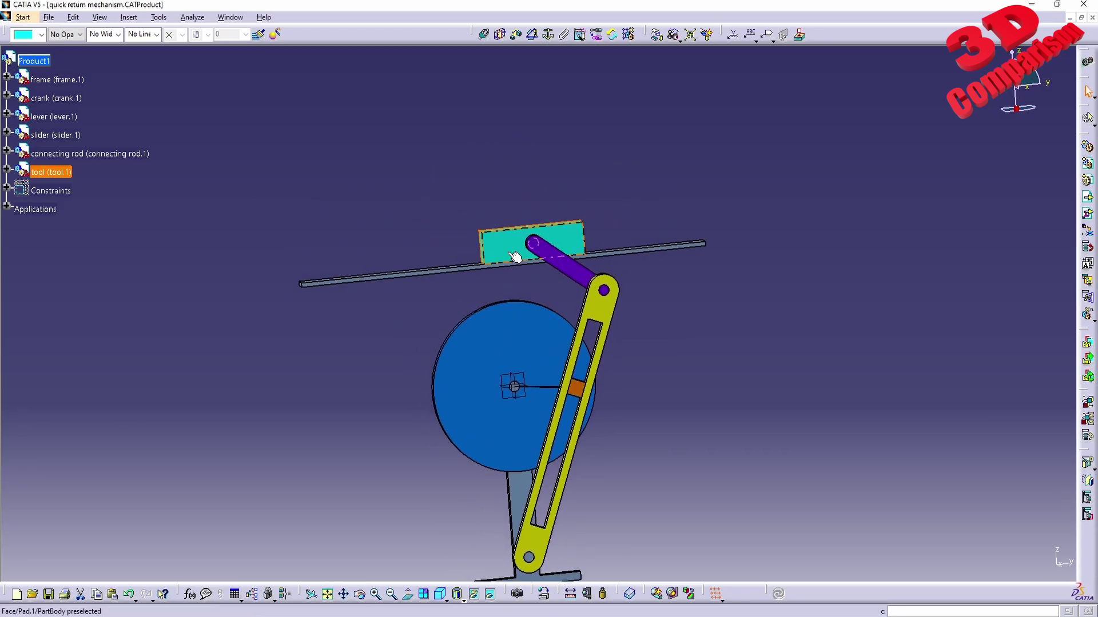
pyautogui.rightClick(60, 173)
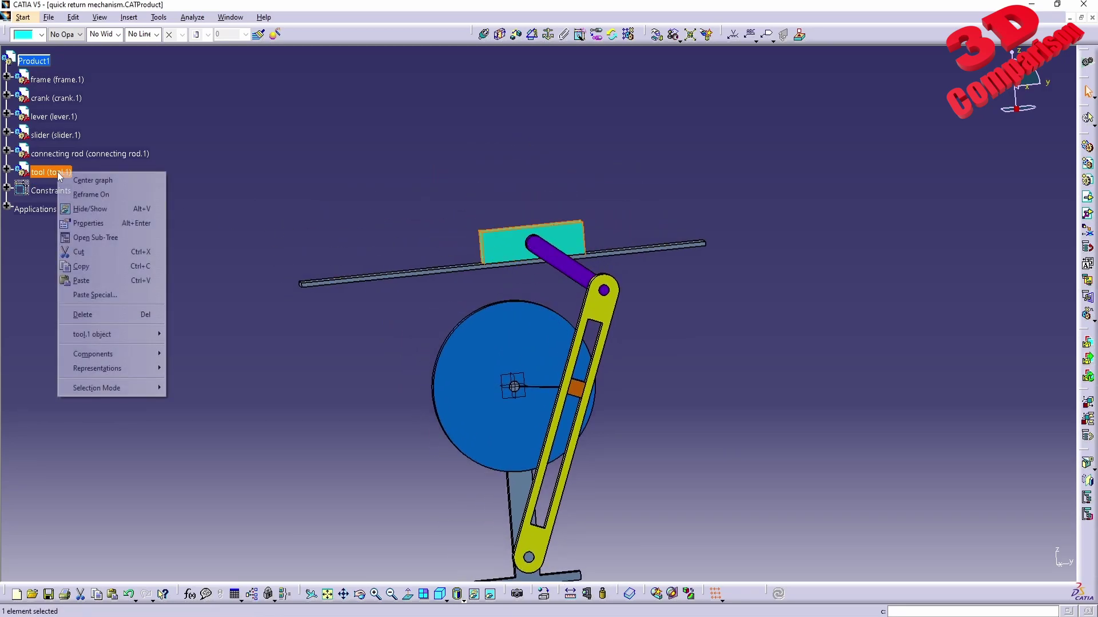
pyautogui.click(106, 213)
pyautogui.moveTo(478, 282); pyautogui.dragTo(557, 349, button='middle')
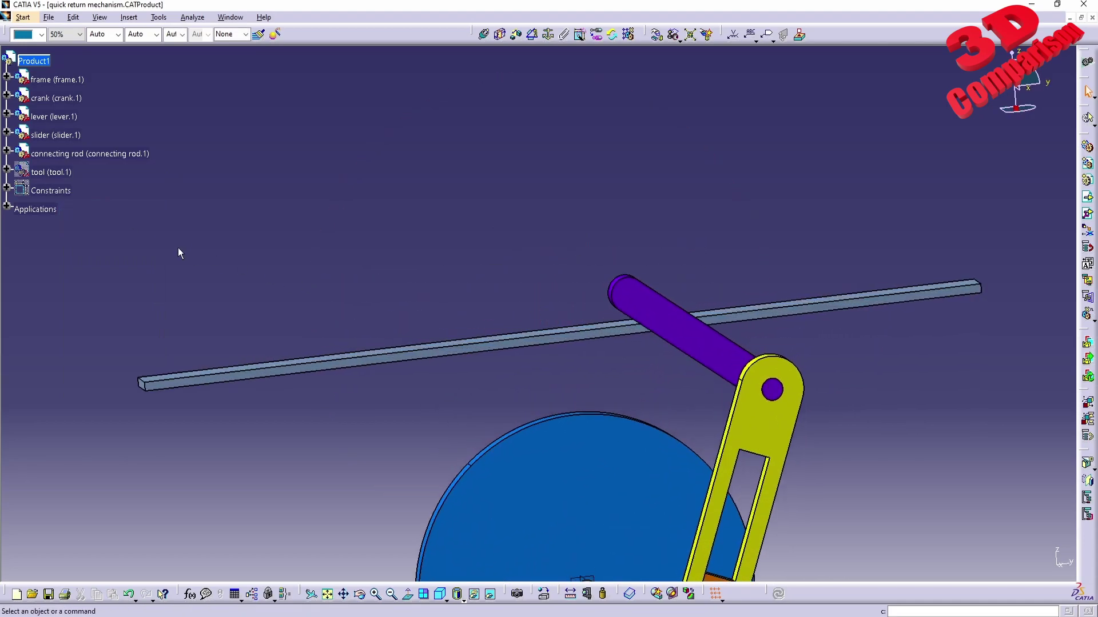
# Step: Expand the tool component in the specification tree and make it visible again
pyautogui.click(7, 169)
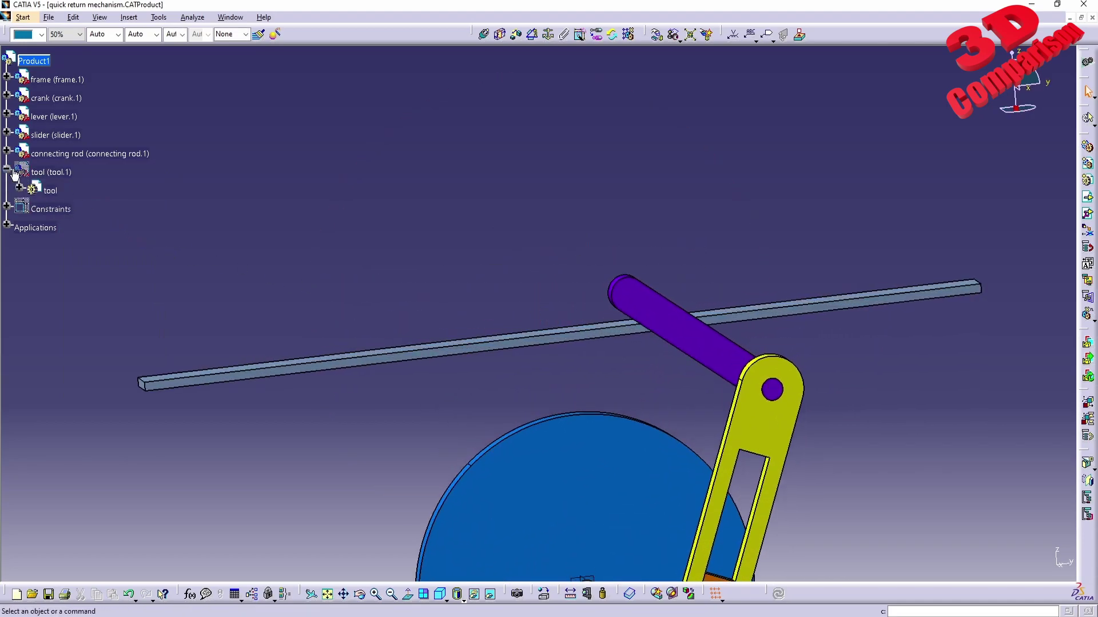
pyautogui.rightClick(41, 175)
pyautogui.click(101, 211)
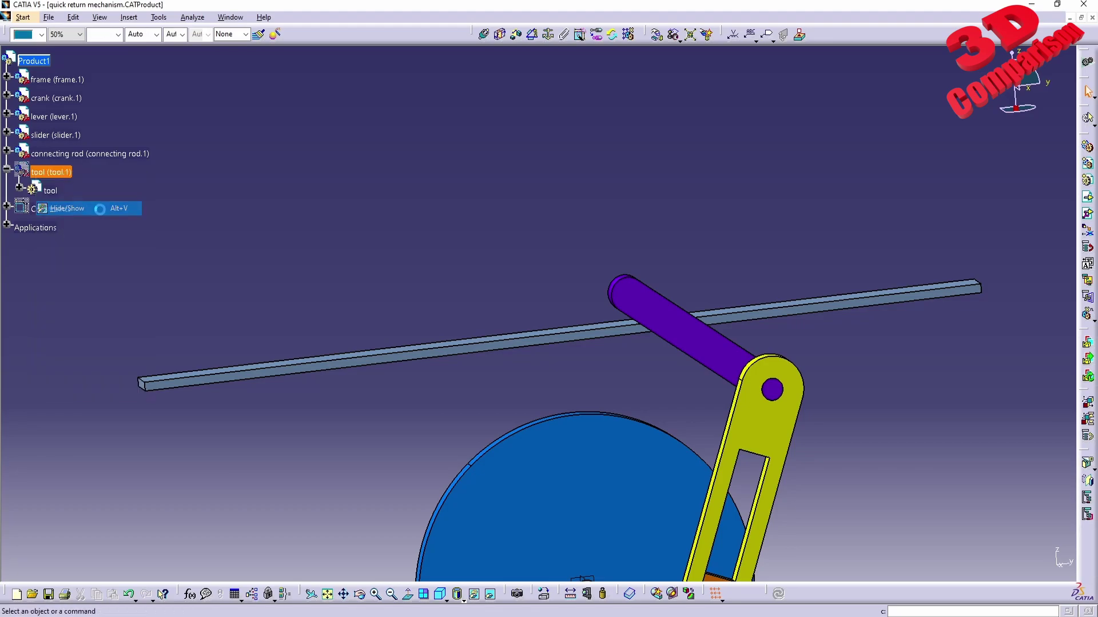
# Step: Expand the tool part down to Pad.1 of its PartBody and show Sketch.1
pyautogui.click(19, 189)
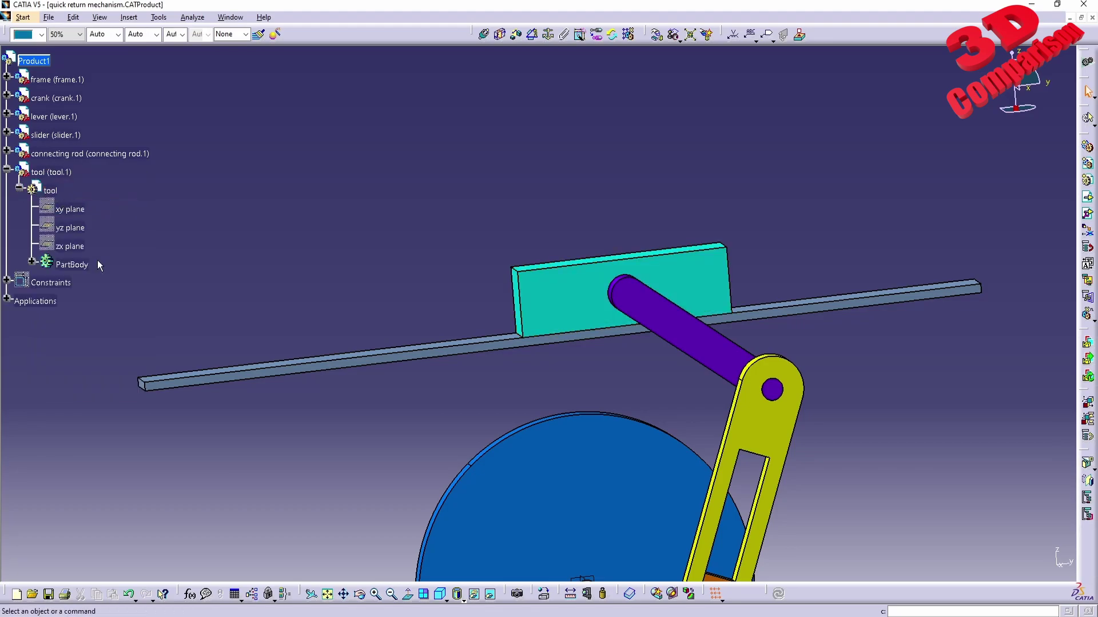
pyautogui.click(31, 262)
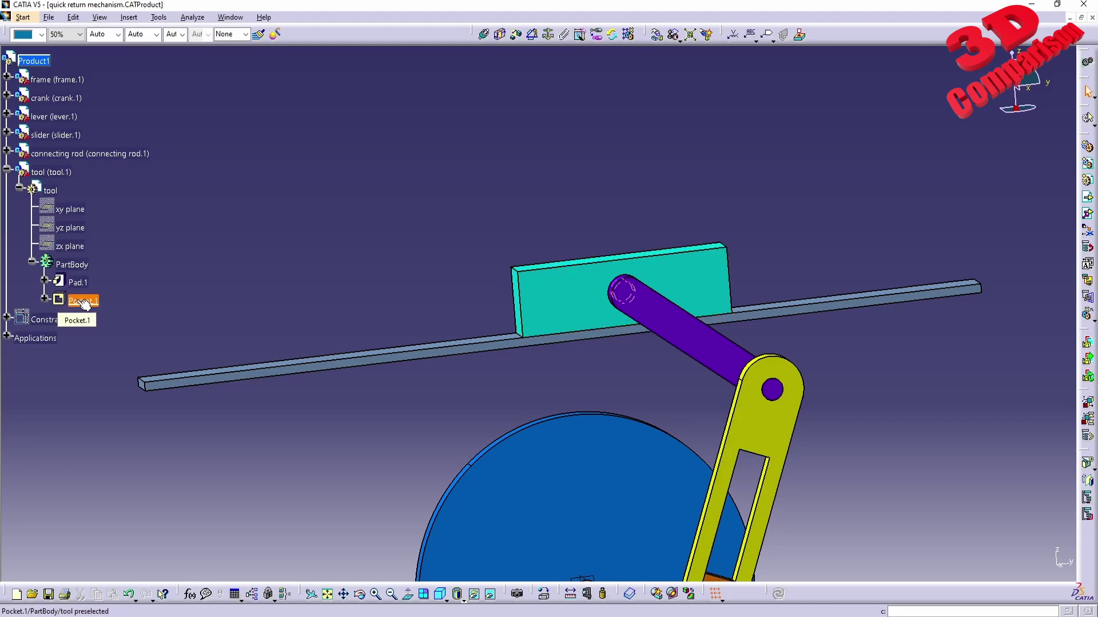
pyautogui.click(45, 280)
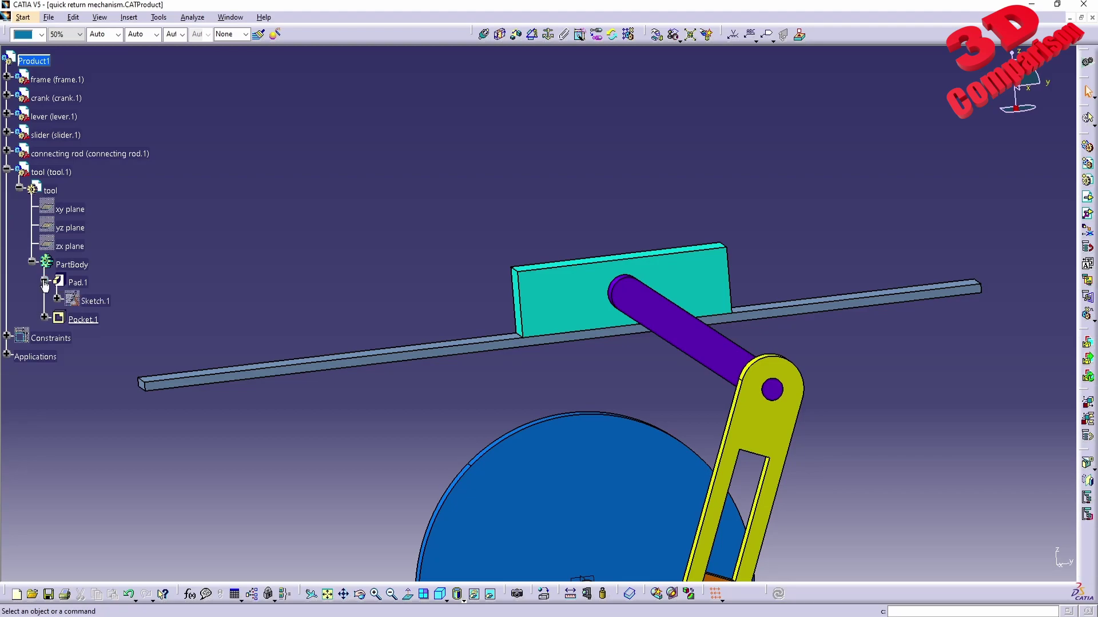
pyautogui.rightClick(102, 307)
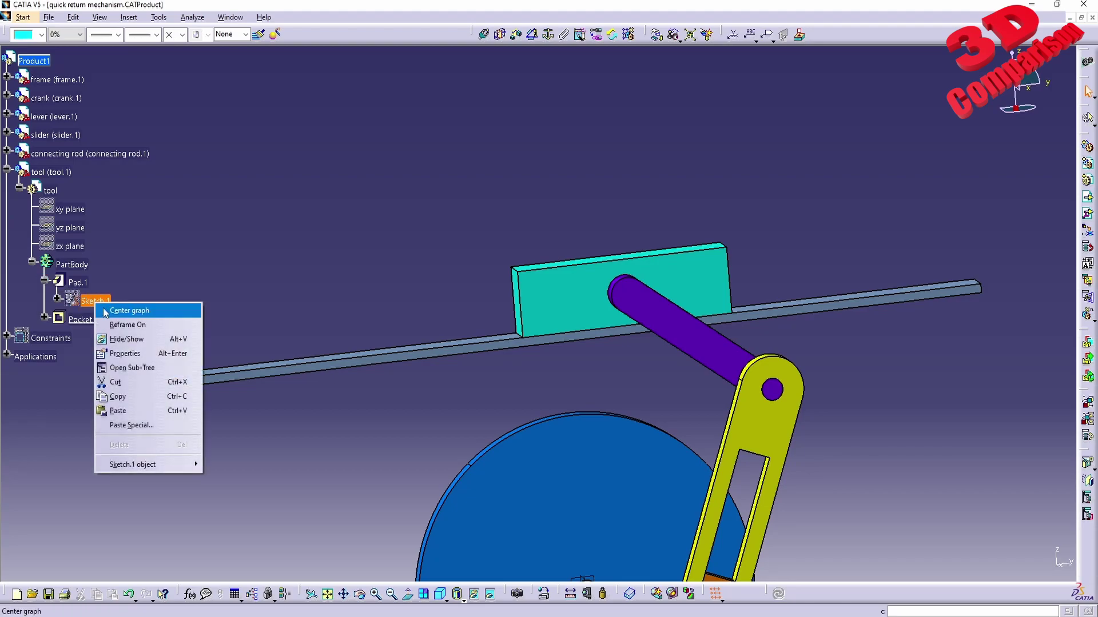
pyautogui.click(125, 340)
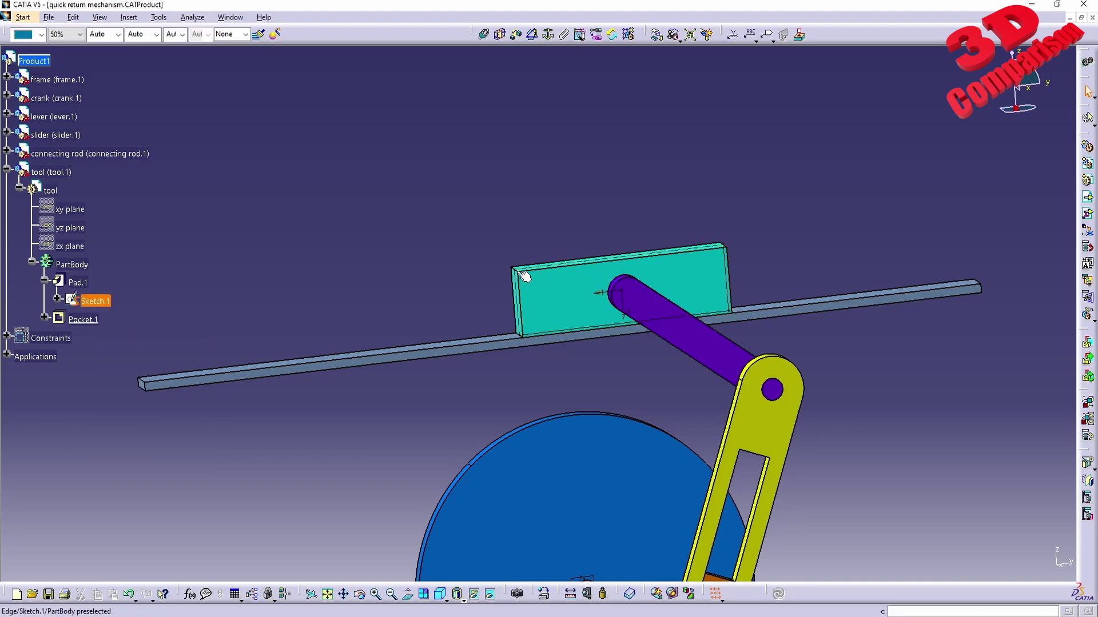
# Step: Hide Pad.1 of the tool's PartBody and bring the solid back by toggling the visibility of Pocket.1
pyautogui.rightClick(81, 283)
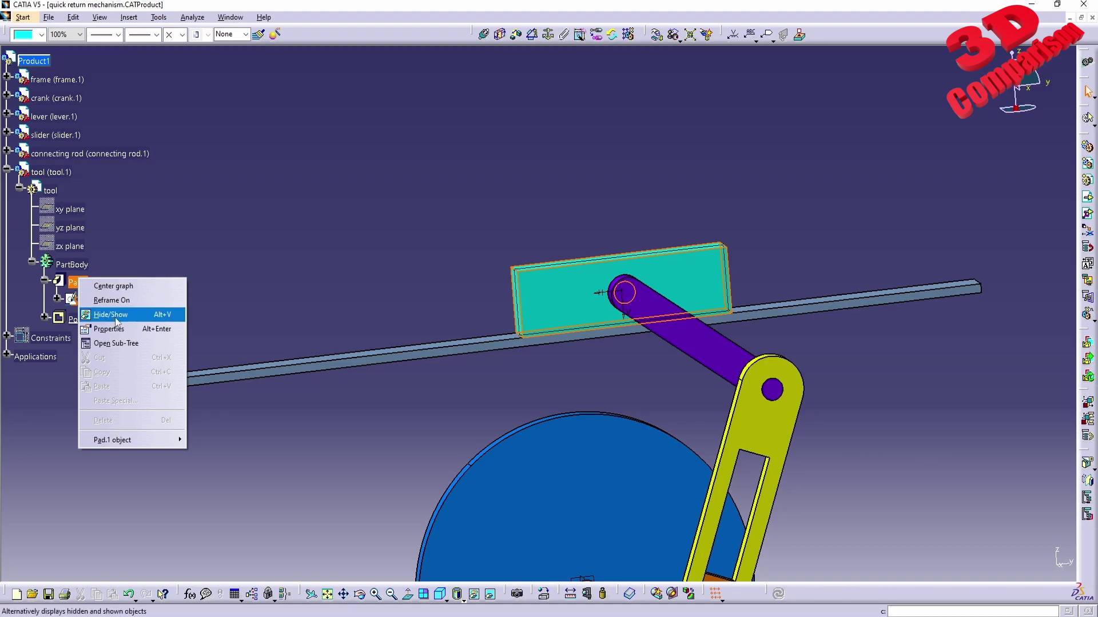
pyautogui.click(116, 319)
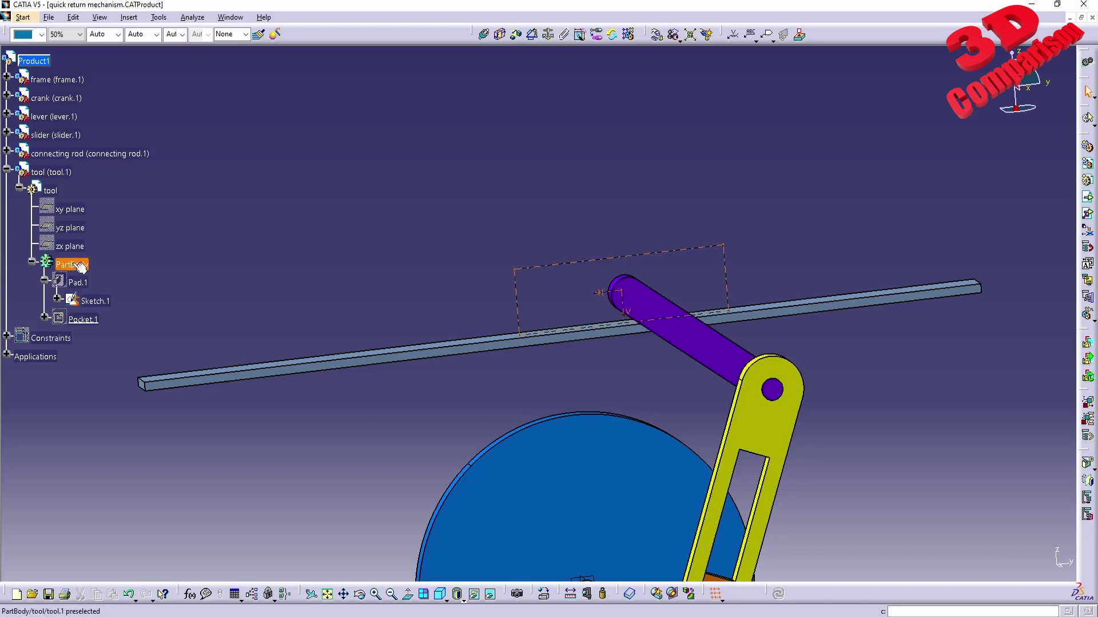
pyautogui.rightClick(90, 319)
pyautogui.click(131, 359)
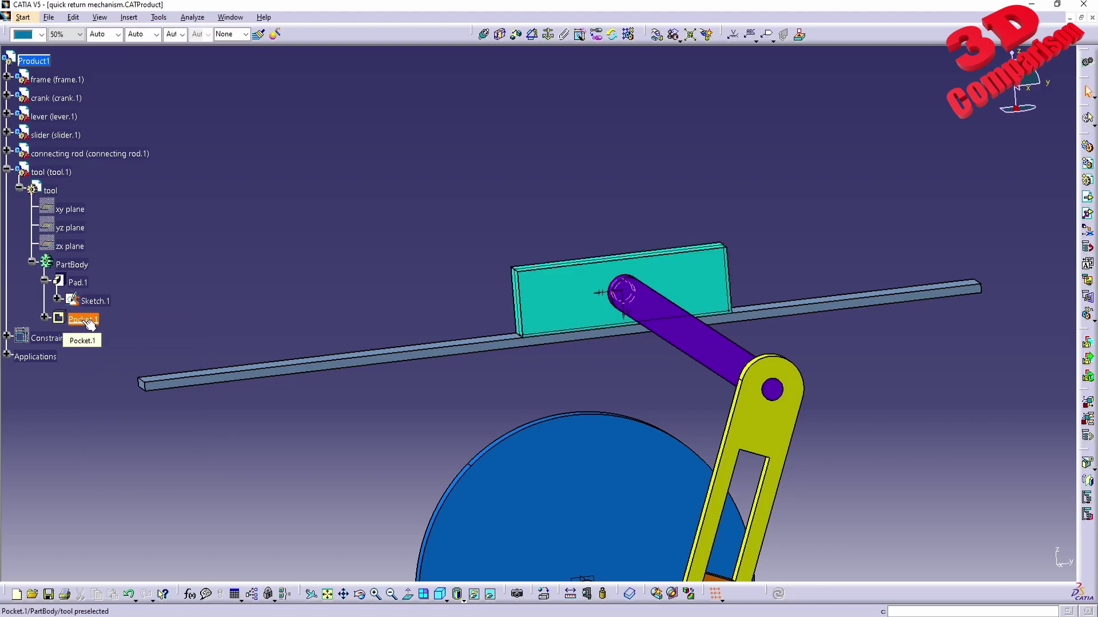
# Step: Activate the tool part, insert a new body into it and hide its PartBody
pyautogui.doubleClick(50, 189)
pyautogui.click(129, 17)
pyautogui.click(150, 43)
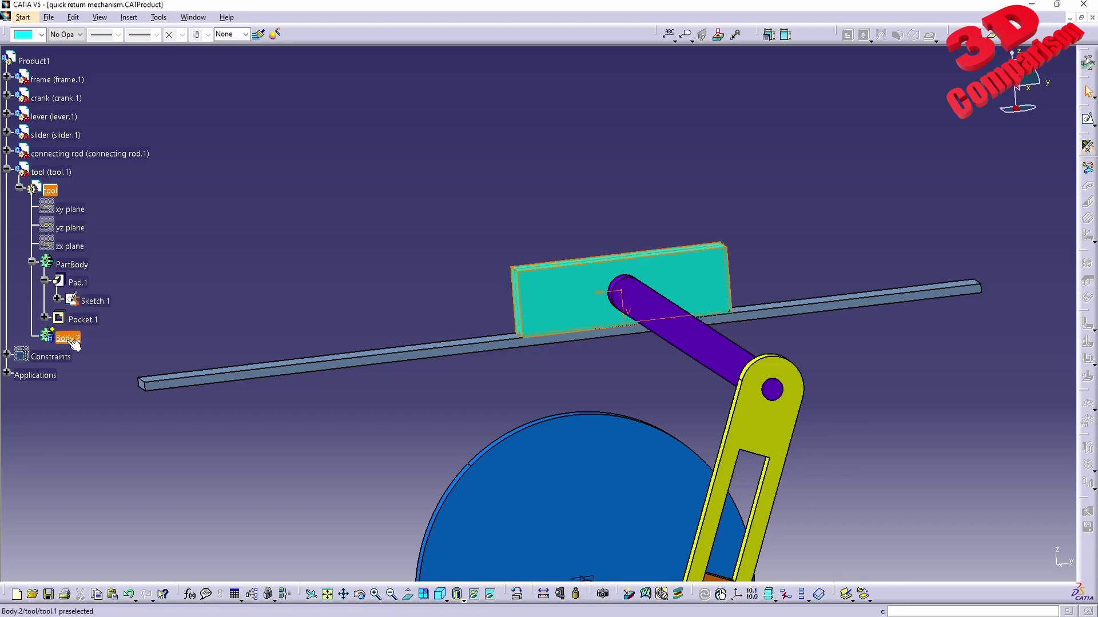
pyautogui.rightClick(67, 265)
pyautogui.click(97, 303)
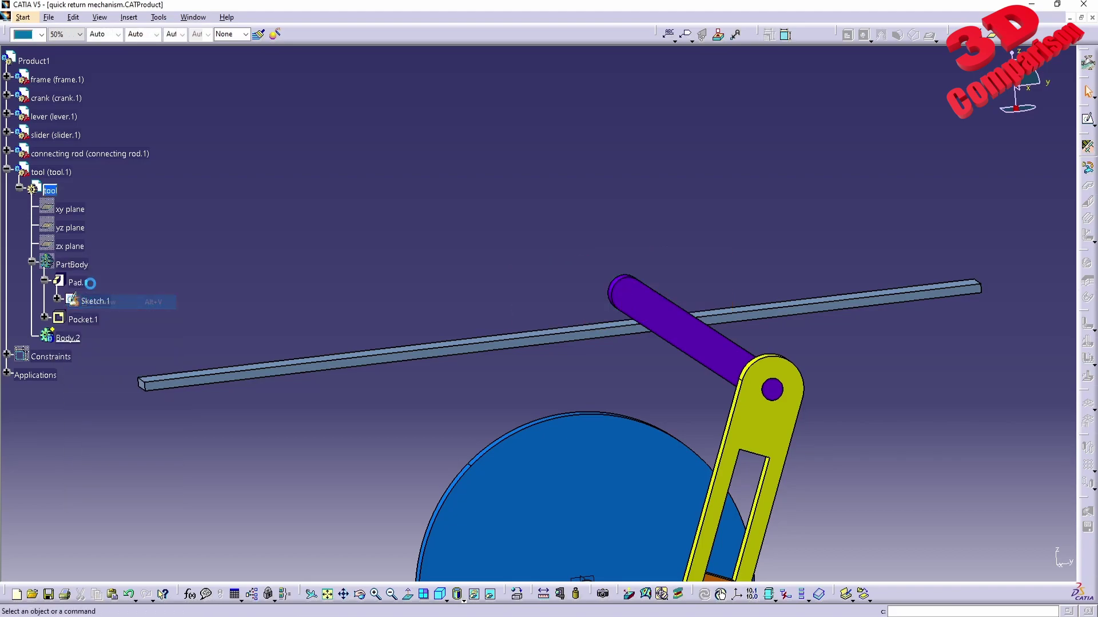
# Step: Show the xy, zx and yz planes of the tool part
pyautogui.rightClick(68, 212)
pyautogui.click(112, 249)
pyautogui.rightClick(69, 243)
pyautogui.click(109, 282)
pyautogui.rightClick(77, 228)
pyautogui.click(122, 266)
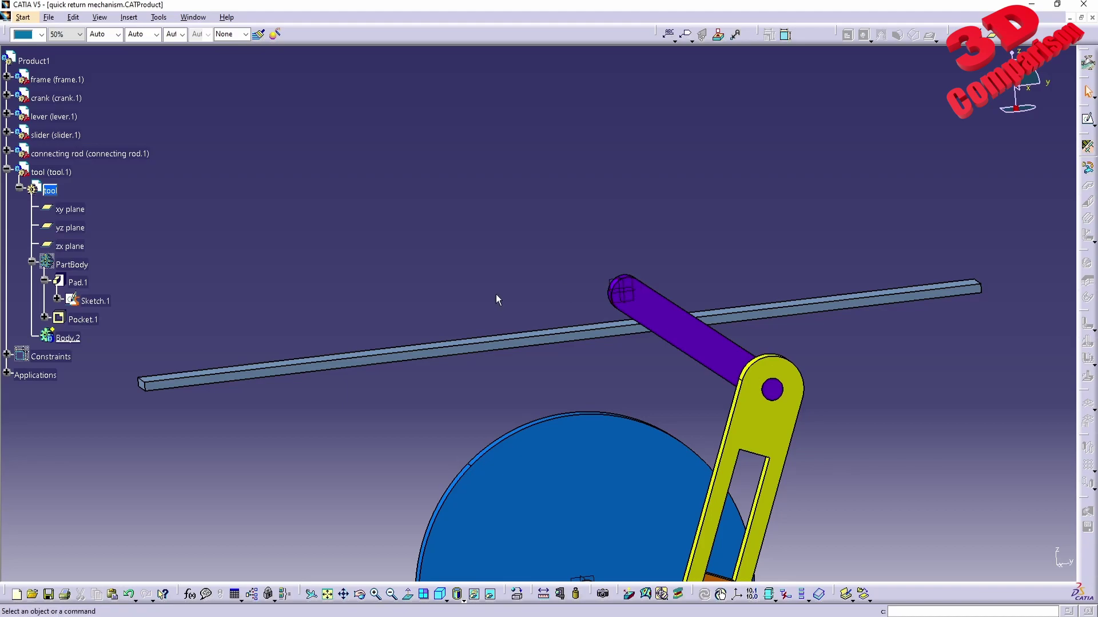
# Step: Switch to the Part Design workbench for modelling in Body.2
pyautogui.click(67, 338)
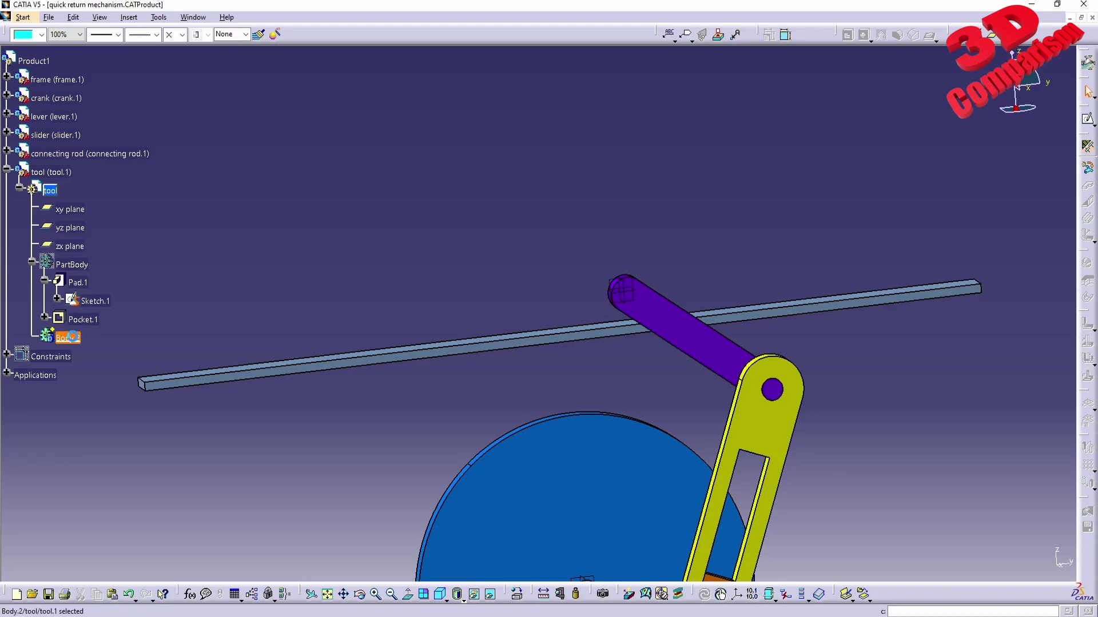
pyautogui.click(31, 22)
pyautogui.moveTo(69, 46)
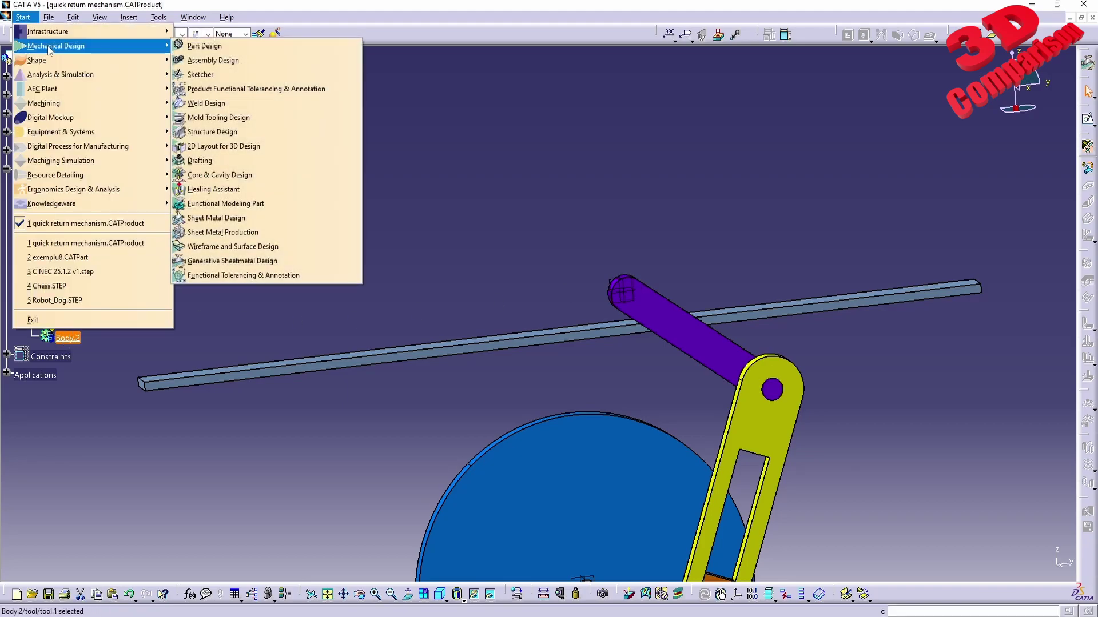
pyautogui.click(252, 50)
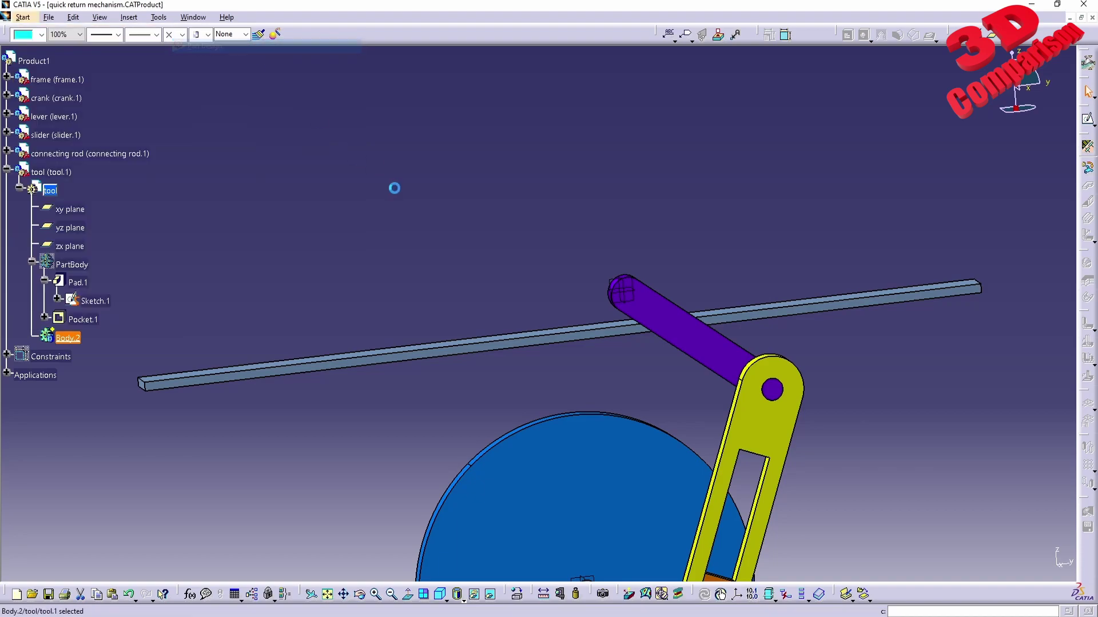
# Step: Sketch a rectangle about 763 by 216 mm around the origin on the tool's yz plane and exit the sketch
pyautogui.click(639, 281)
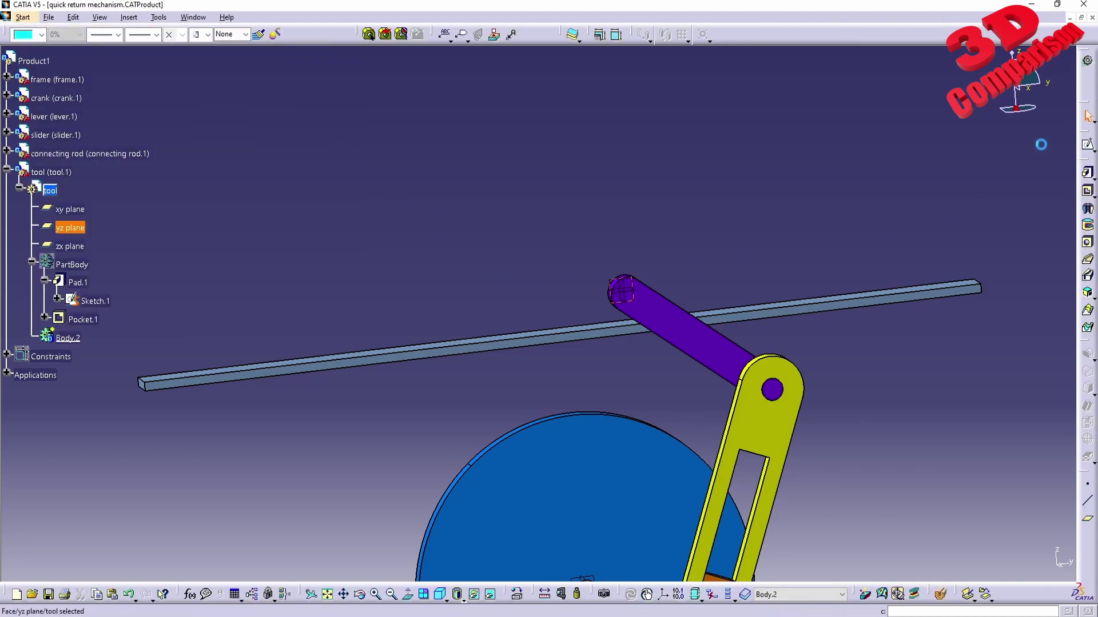
pyautogui.click(1087, 144)
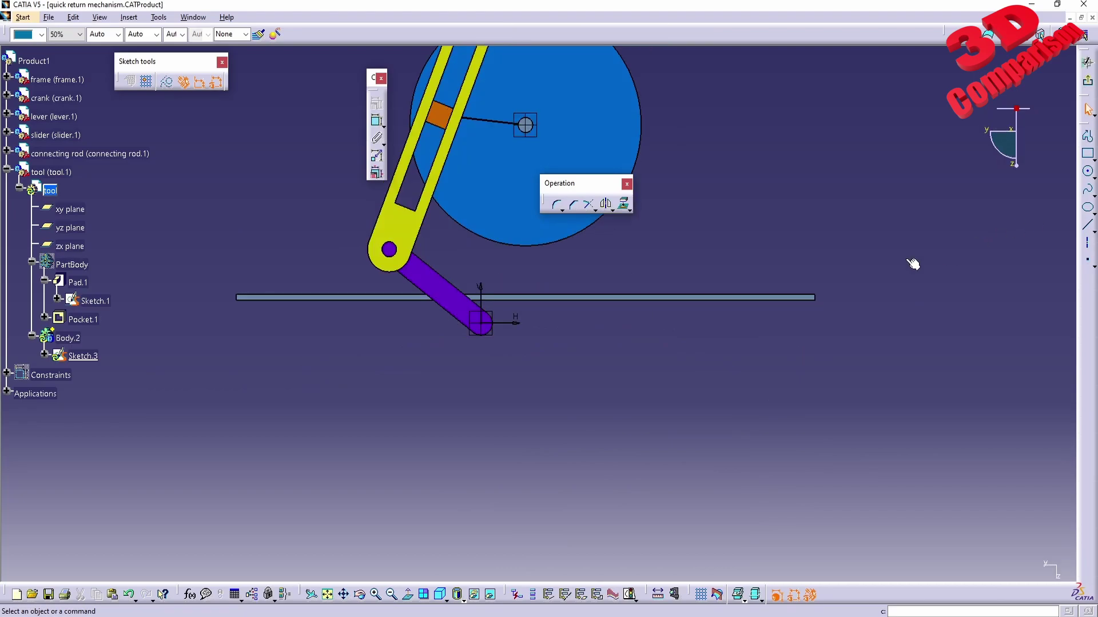
pyautogui.click(1088, 154)
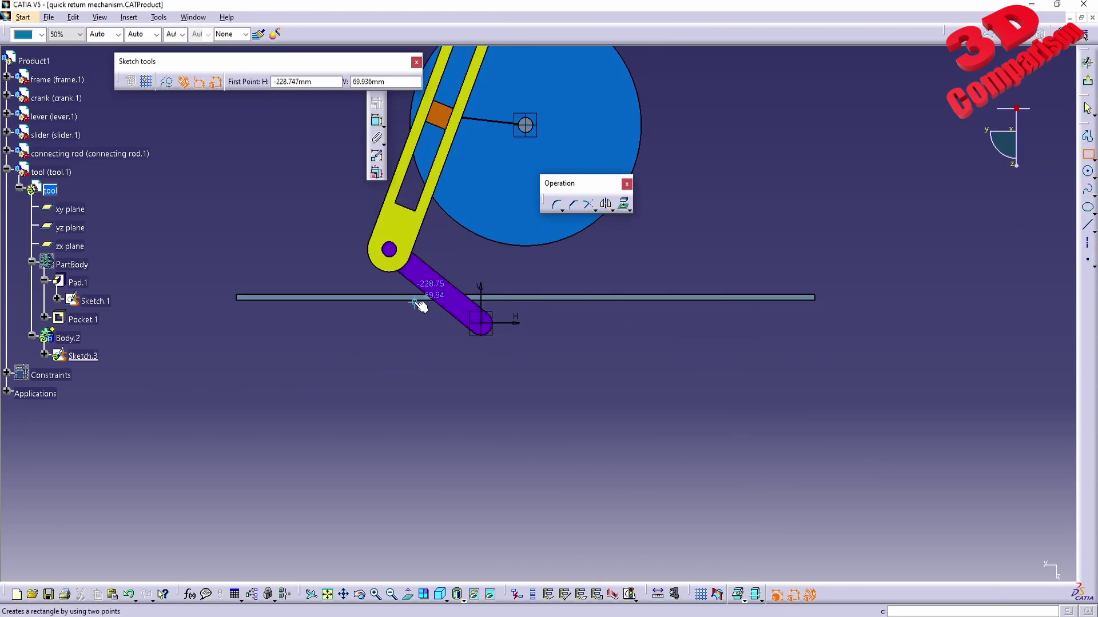
pyautogui.click(595, 370)
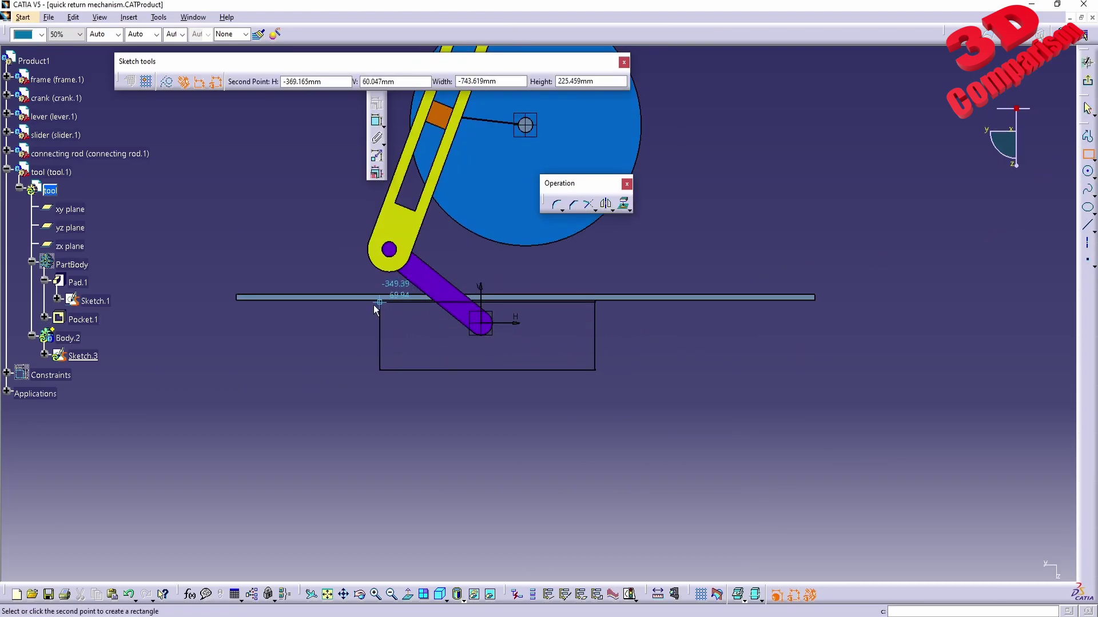
pyautogui.click(374, 305)
pyautogui.click(1090, 85)
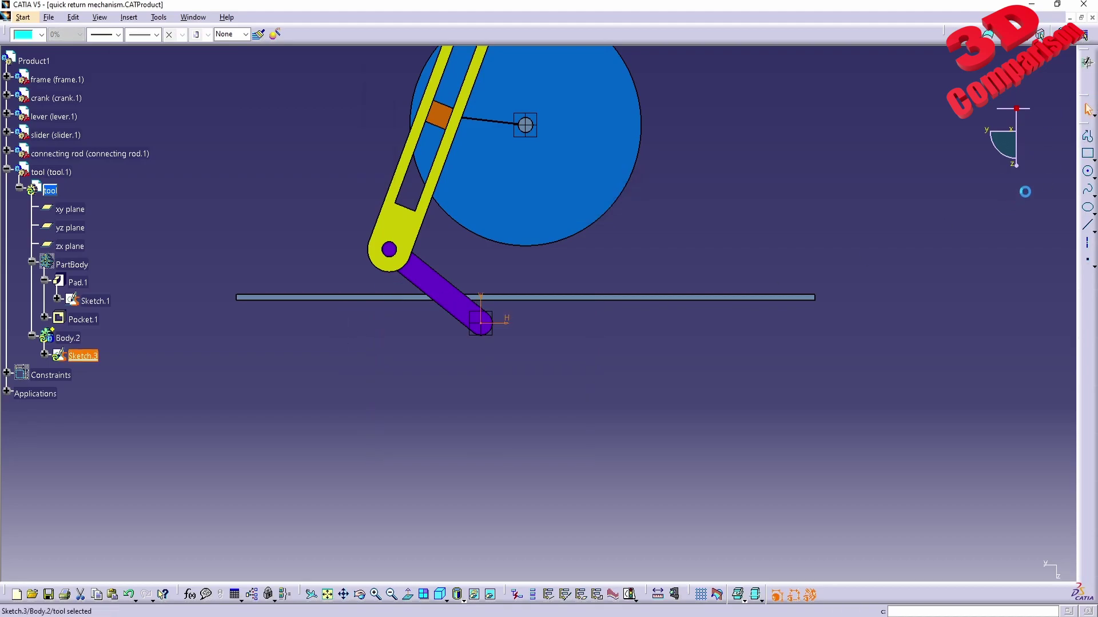
# Step: Pad the rectangle sketch in Body.2 to a length of 40 mm
pyautogui.click(1088, 173)
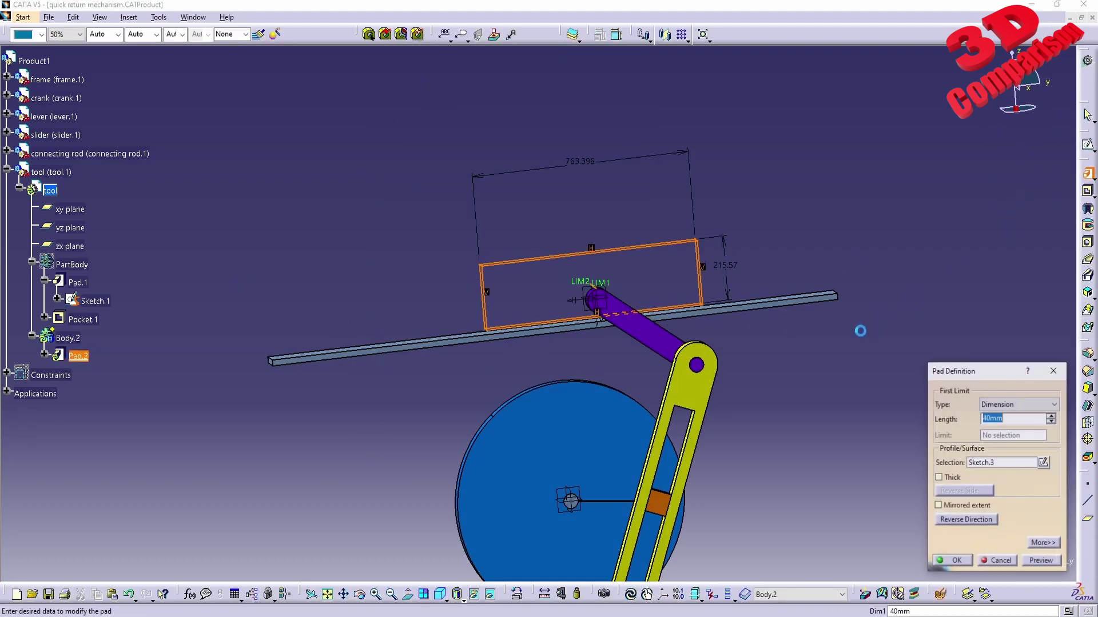
pyautogui.click(1040, 561)
pyautogui.click(952, 561)
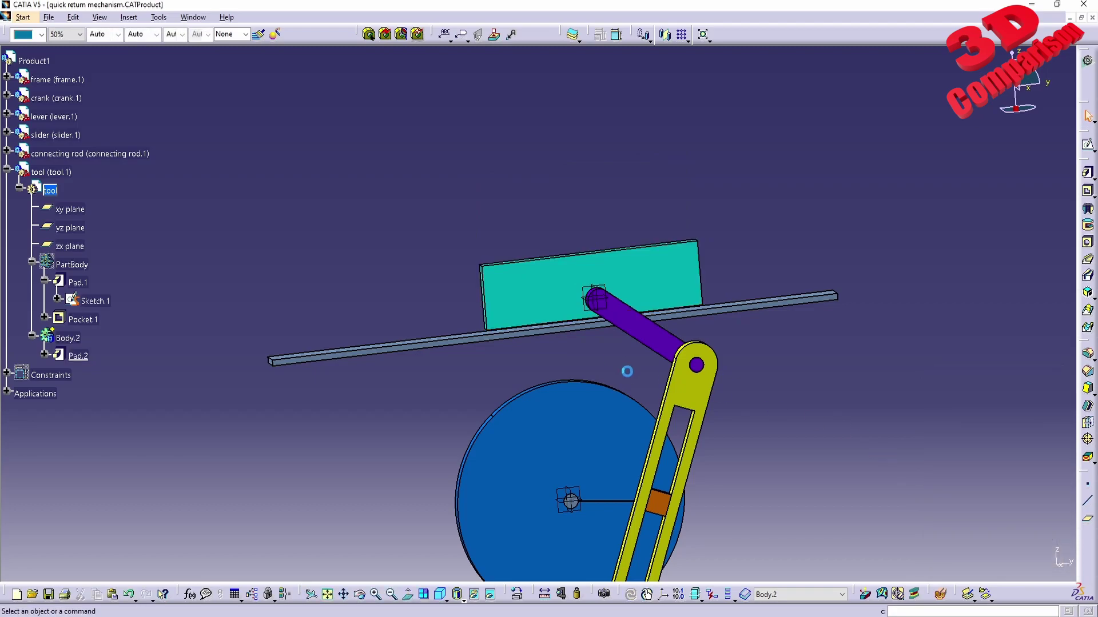
# Step: Hide Body.2 and show the tool's PartBody again
pyautogui.moveTo(588, 314); pyautogui.dragTo(269, 331, button='middle')
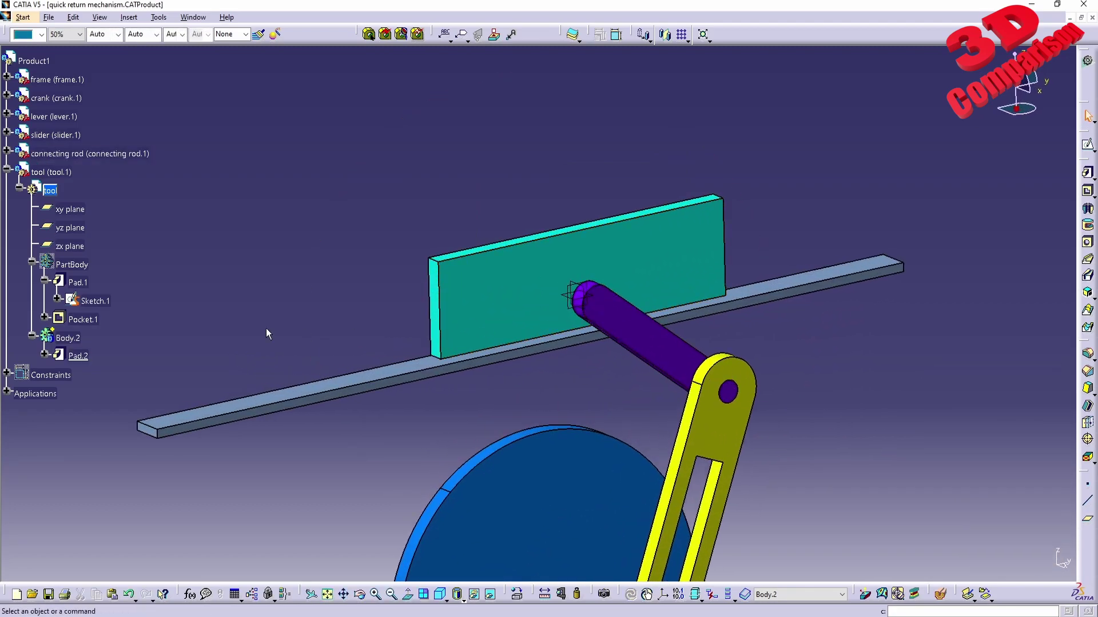
pyautogui.rightClick(73, 341)
pyautogui.click(102, 378)
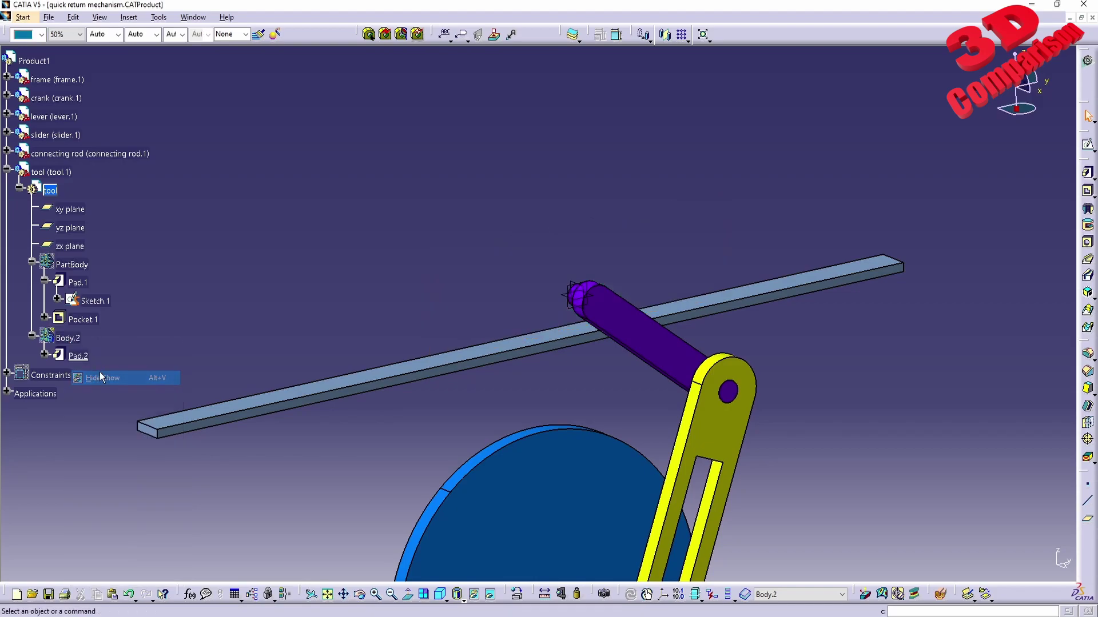
pyautogui.rightClick(71, 266)
pyautogui.click(94, 304)
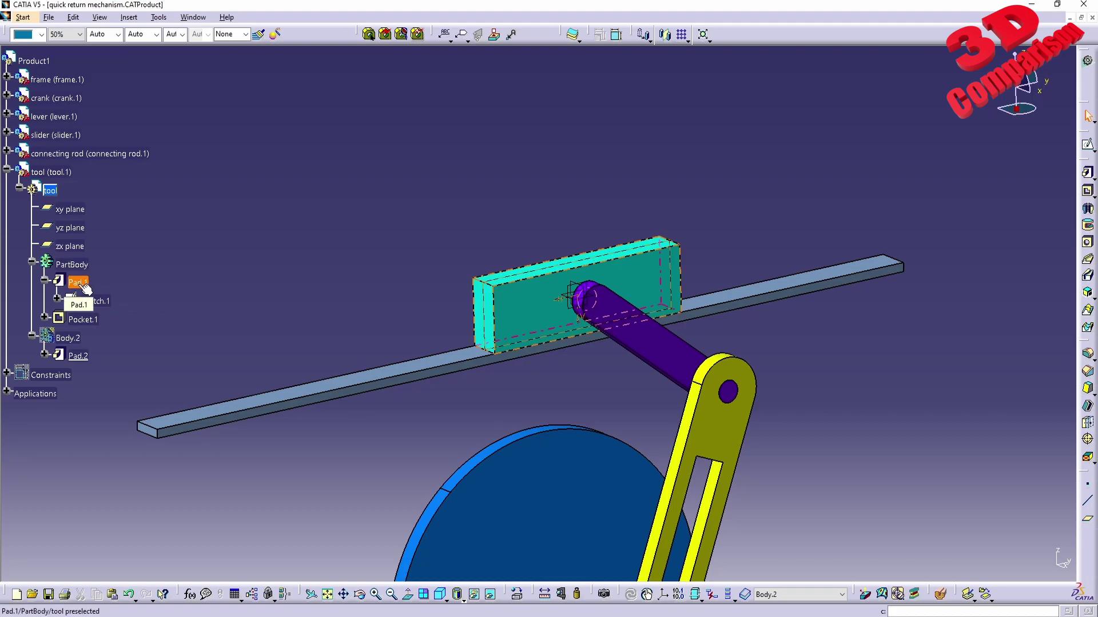
# Step: Hide the tool's PartBody solid through Pocket.1, leaving Sketch.1 shown
pyautogui.rightClick(82, 322)
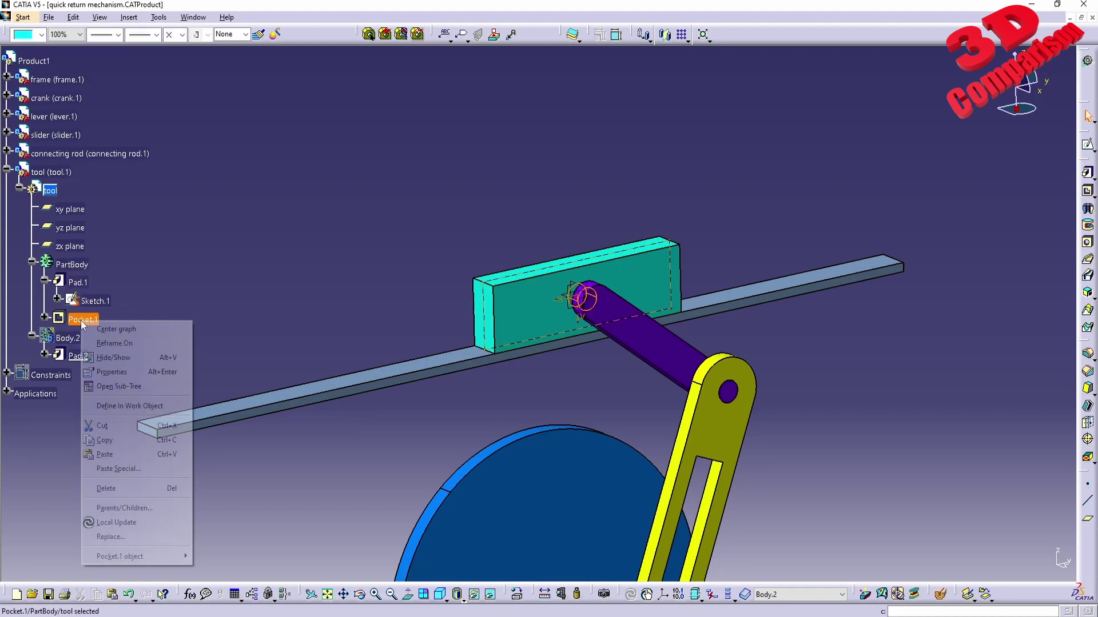
pyautogui.click(116, 359)
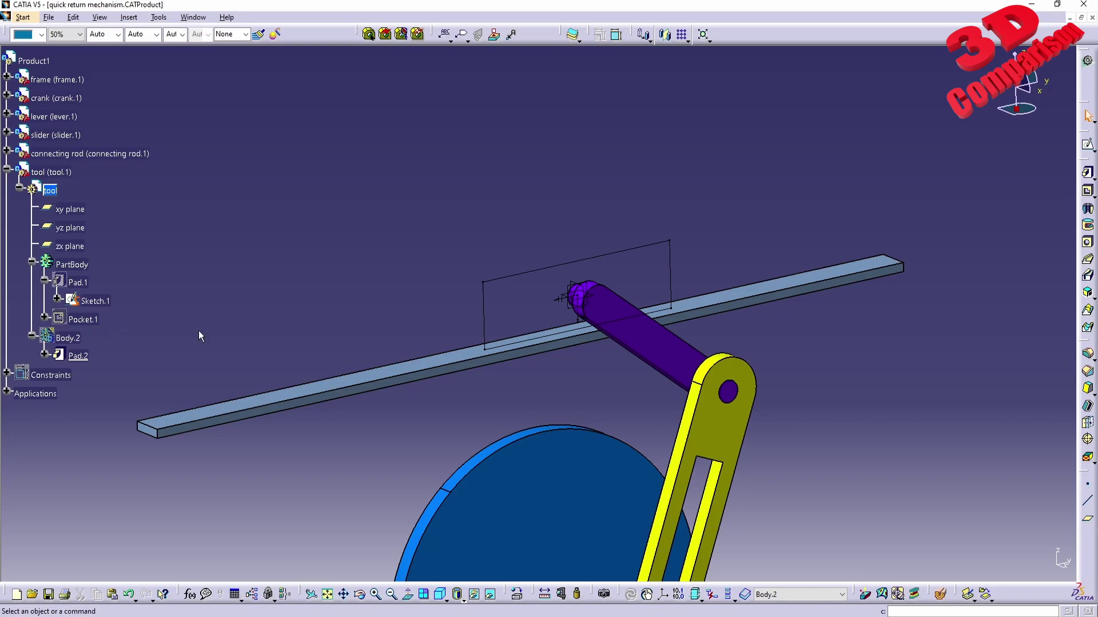
# Step: Hide Sketch.1 under Pad.1 of the tool's PartBody
pyautogui.moveTo(550, 360)
pyautogui.mouseDown(button='middle')
pyautogui.moveTo(532, 294)
pyautogui.moveTo(450, 280)
pyautogui.mouseUp(button='middle')
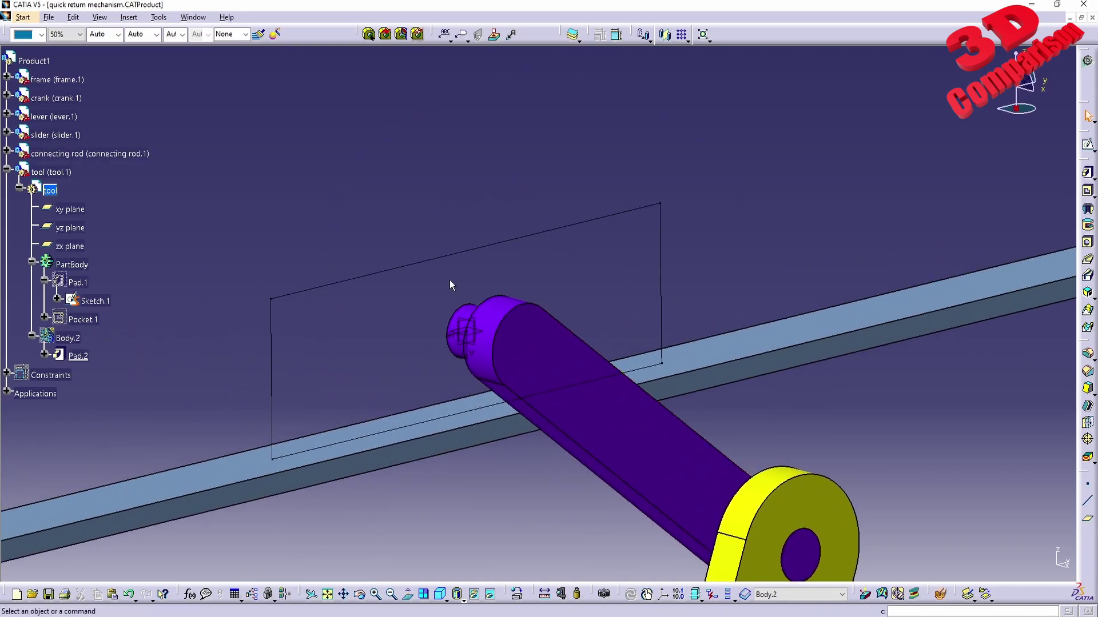
pyautogui.rightClick(109, 303)
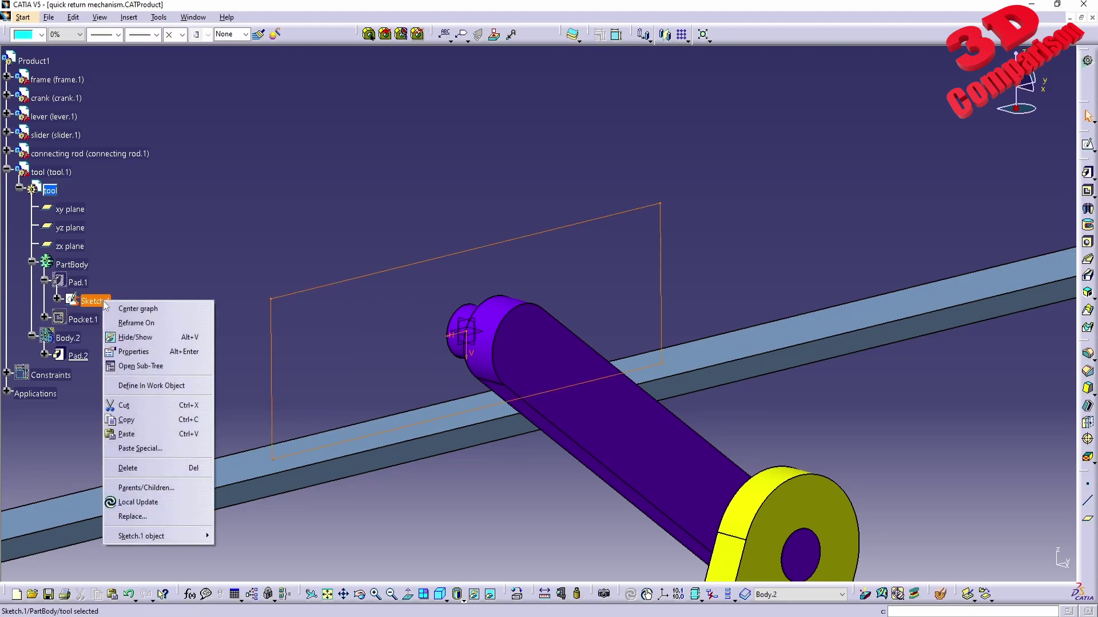
pyautogui.click(194, 338)
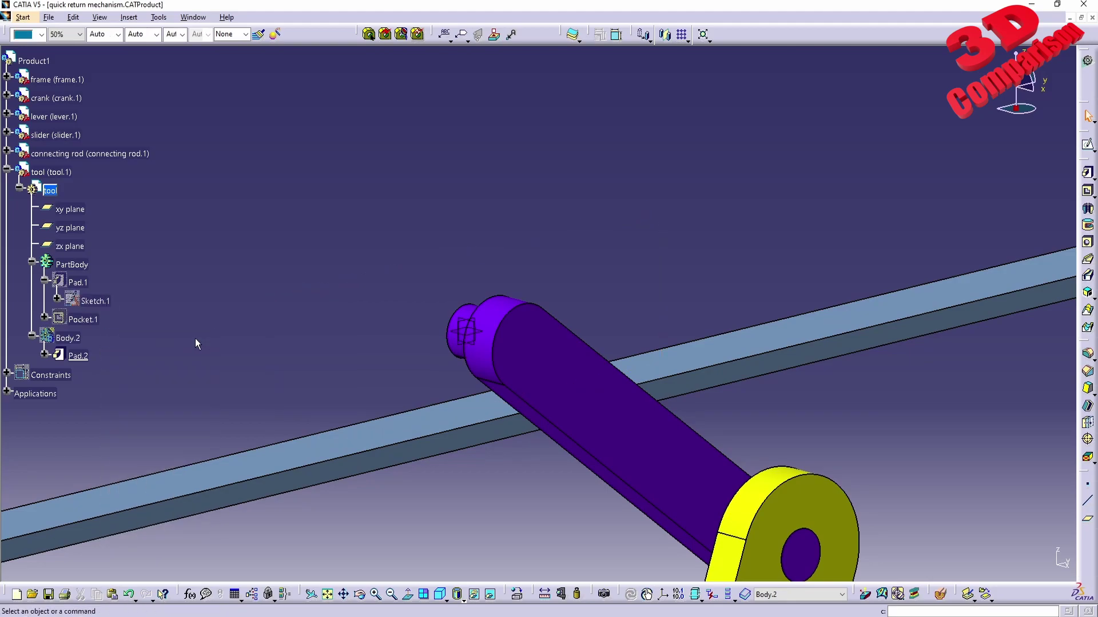
# Step: Open Sketch.1, try to turn all of its geometry into output features at once, and exit the sketch
pyautogui.doubleClick(91, 301)
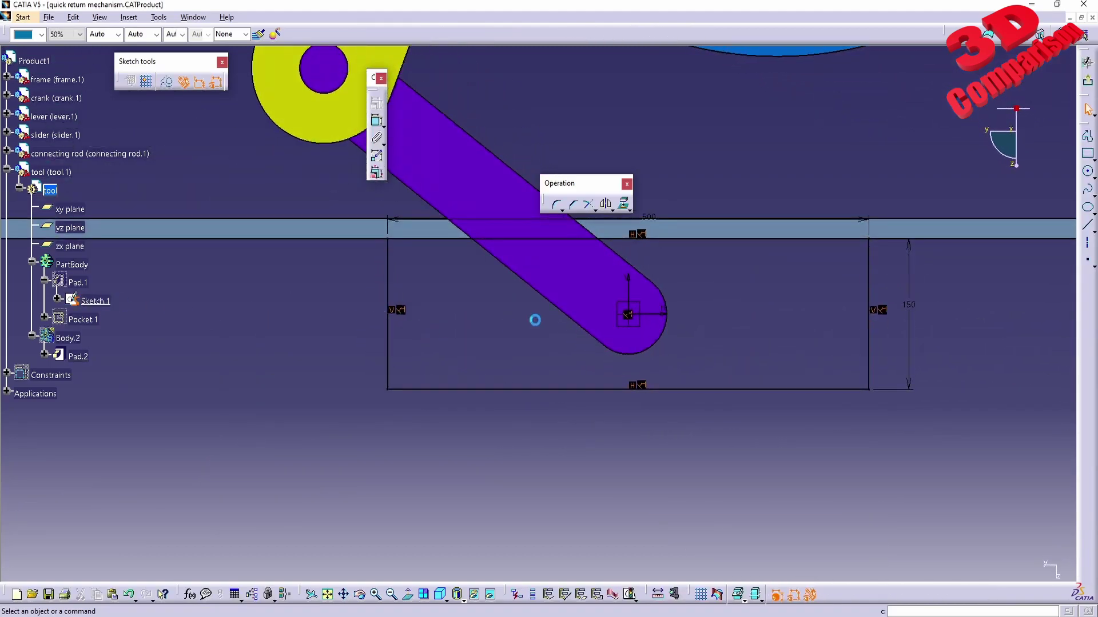
pyautogui.moveTo(297, 496); pyautogui.dragTo(754, 317)
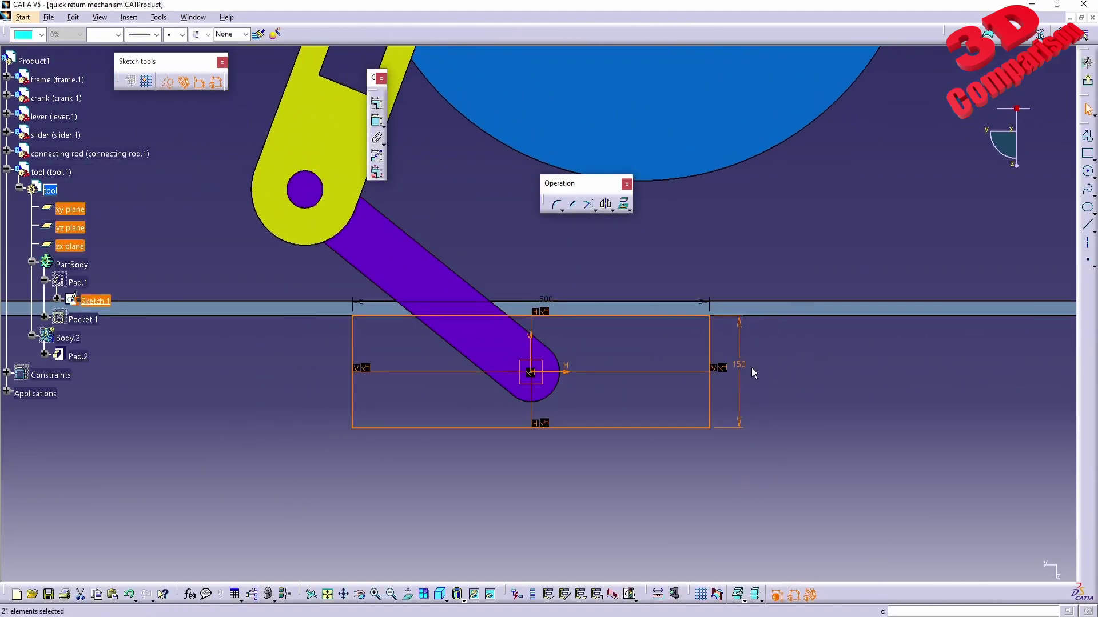
pyautogui.click(553, 599)
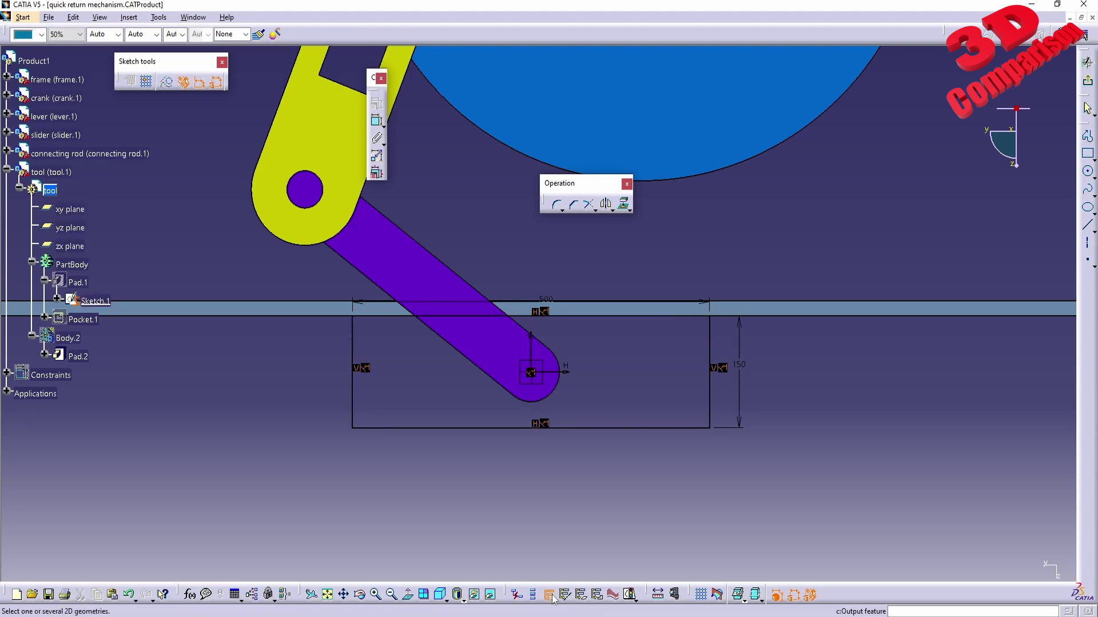
pyautogui.click(1088, 83)
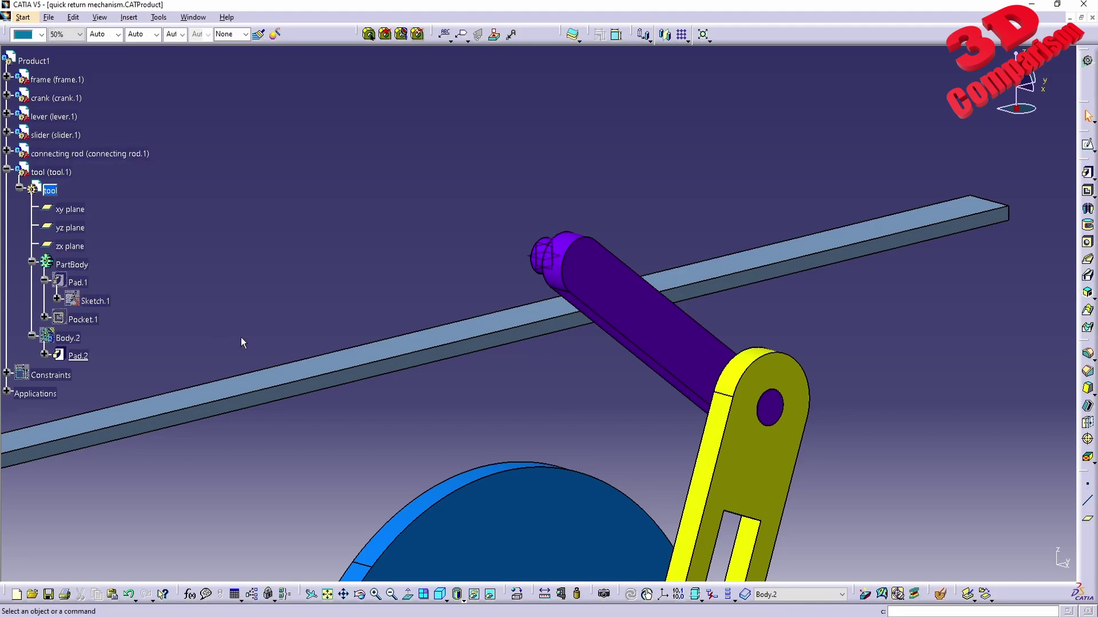
# Step: Show Sketch.1 of the tool's PartBody and hide it again
pyautogui.rightClick(117, 304)
pyautogui.click(130, 337)
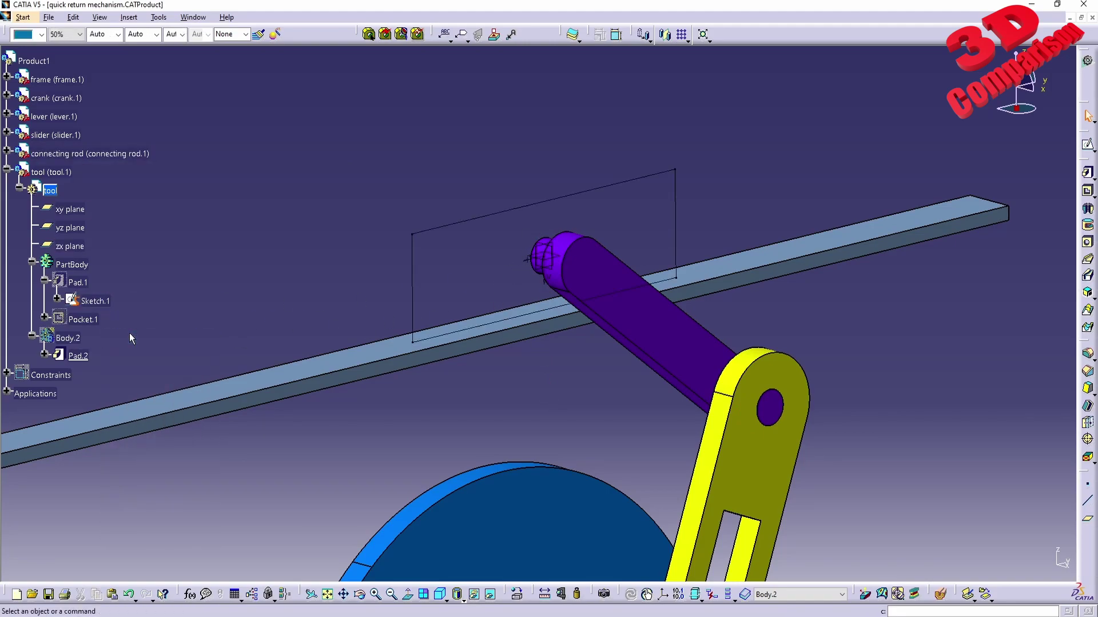
pyautogui.rightClick(108, 303)
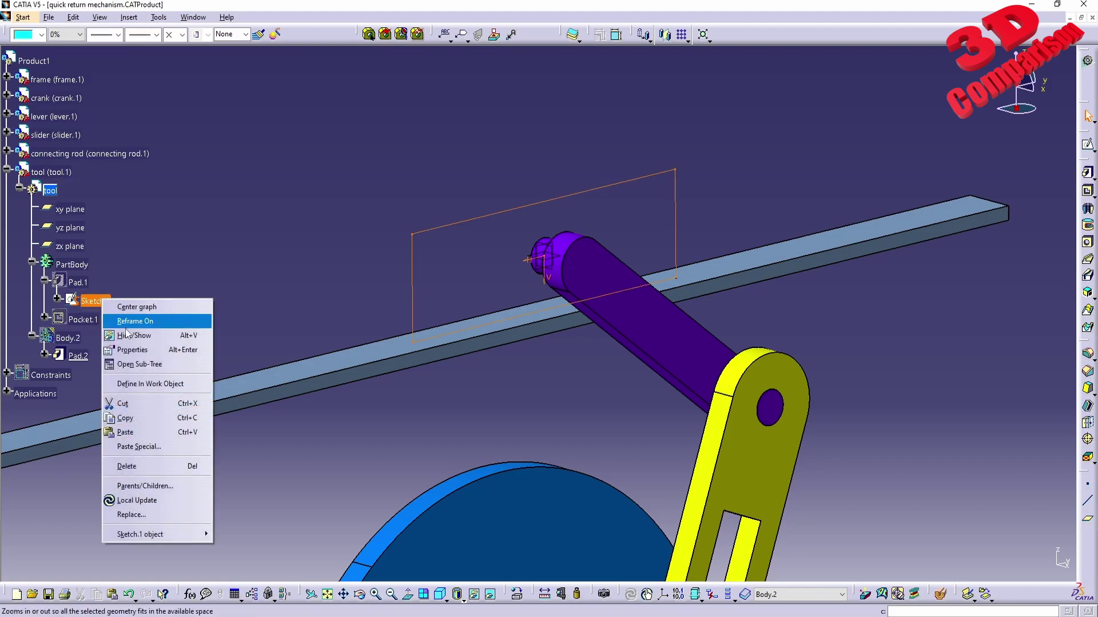
pyautogui.click(130, 337)
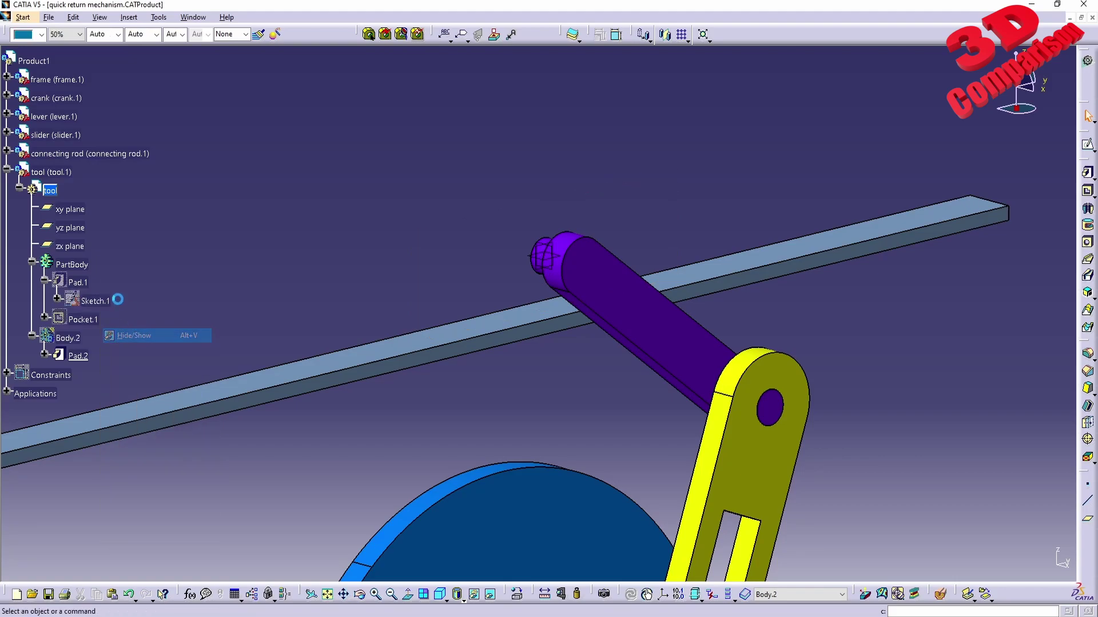
# Step: Show the Pad.1 solid, switch Sketch.1 on and off against it, and hide Pad.1 again
pyautogui.rightClick(78, 283)
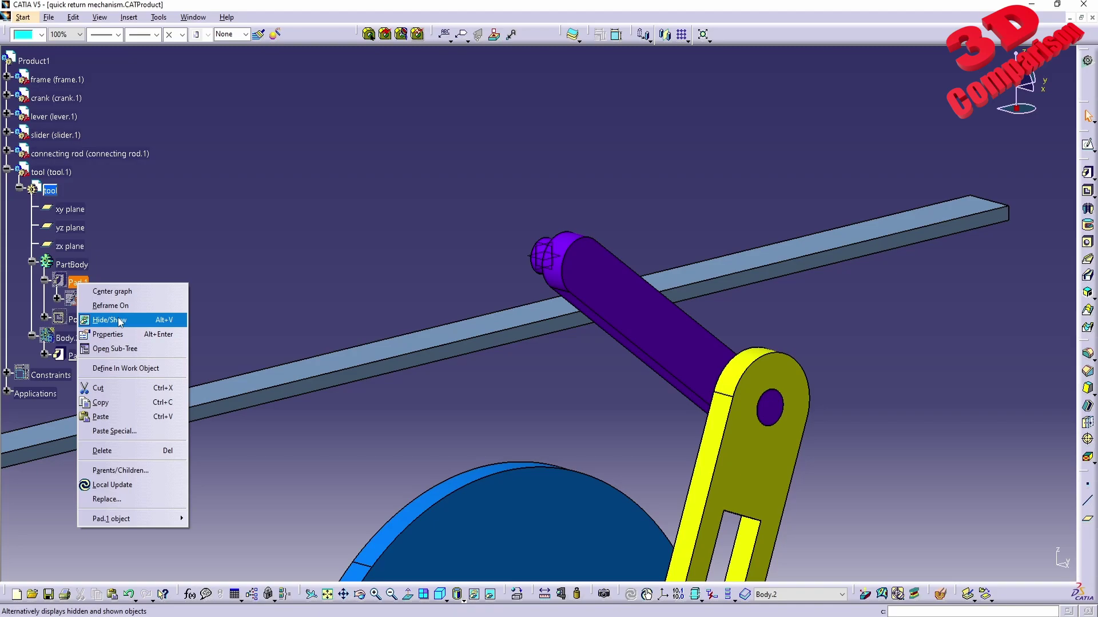
pyautogui.click(121, 322)
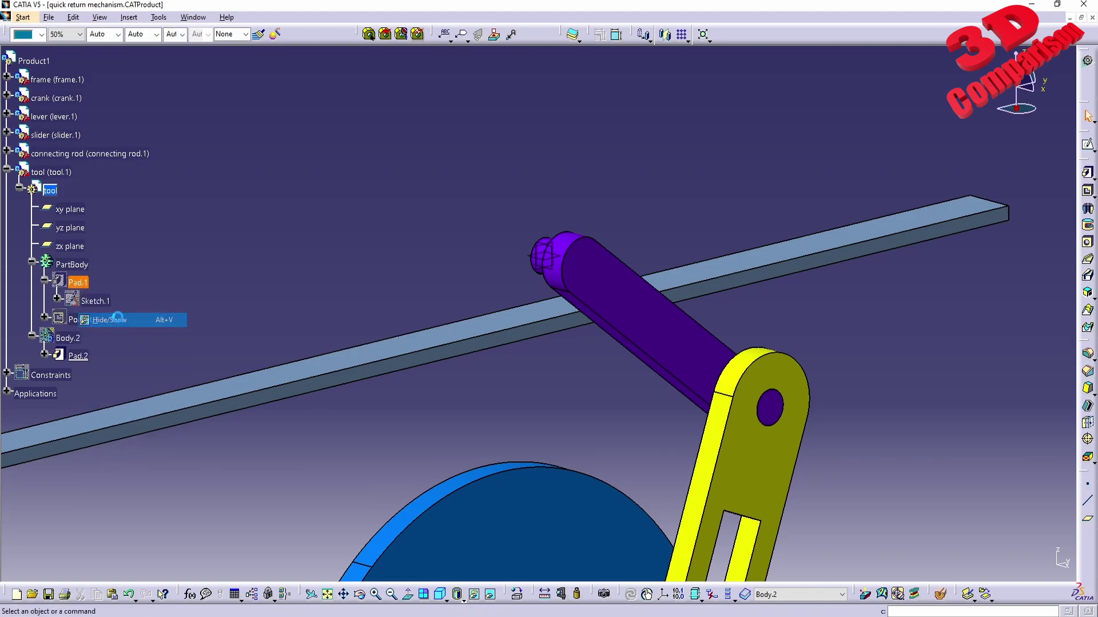
pyautogui.rightClick(107, 298)
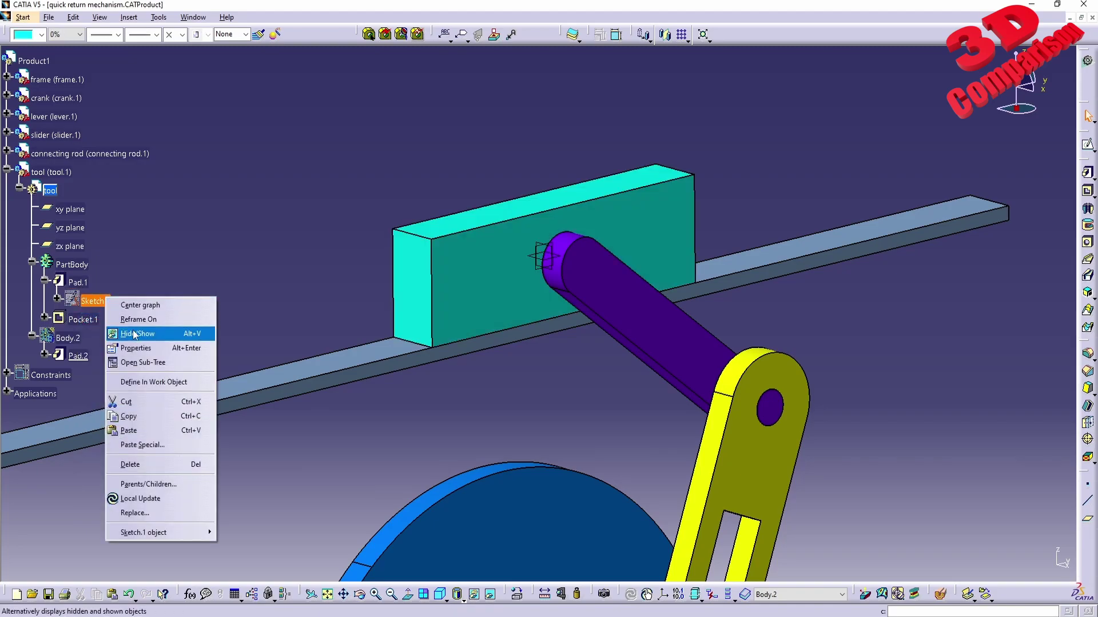
pyautogui.click(132, 335)
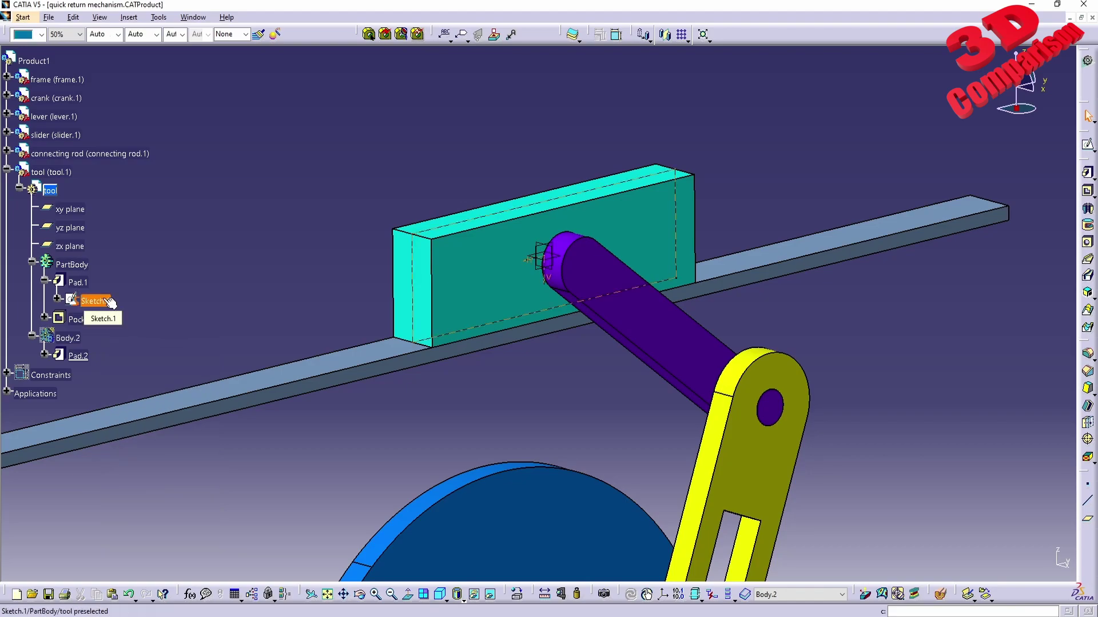
pyautogui.rightClick(102, 298)
pyautogui.click(130, 331)
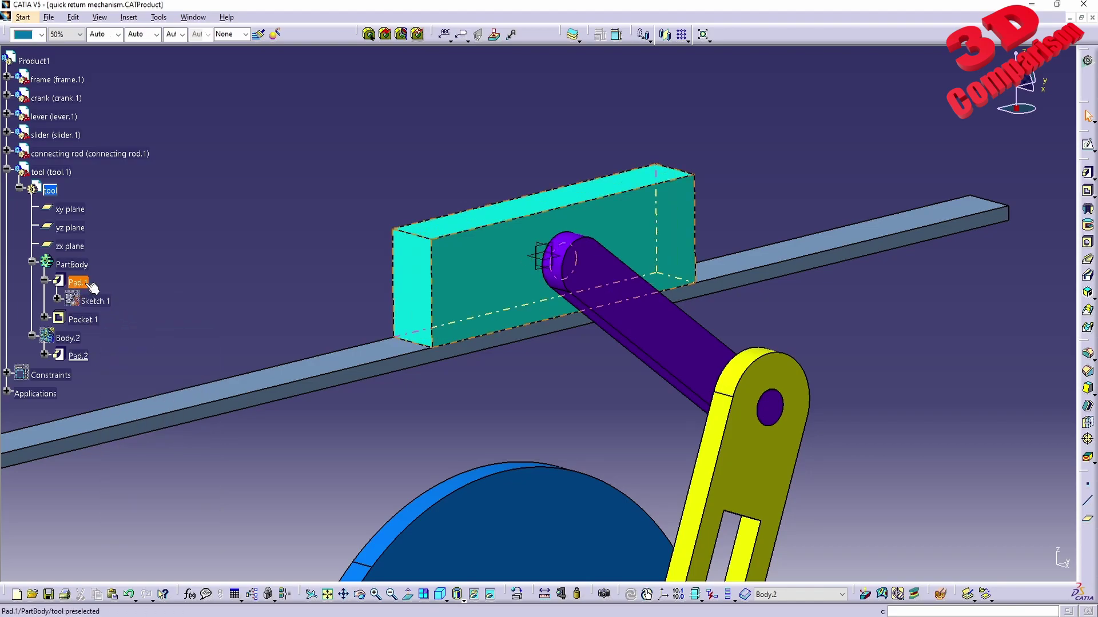
pyautogui.rightClick(83, 282)
pyautogui.click(122, 323)
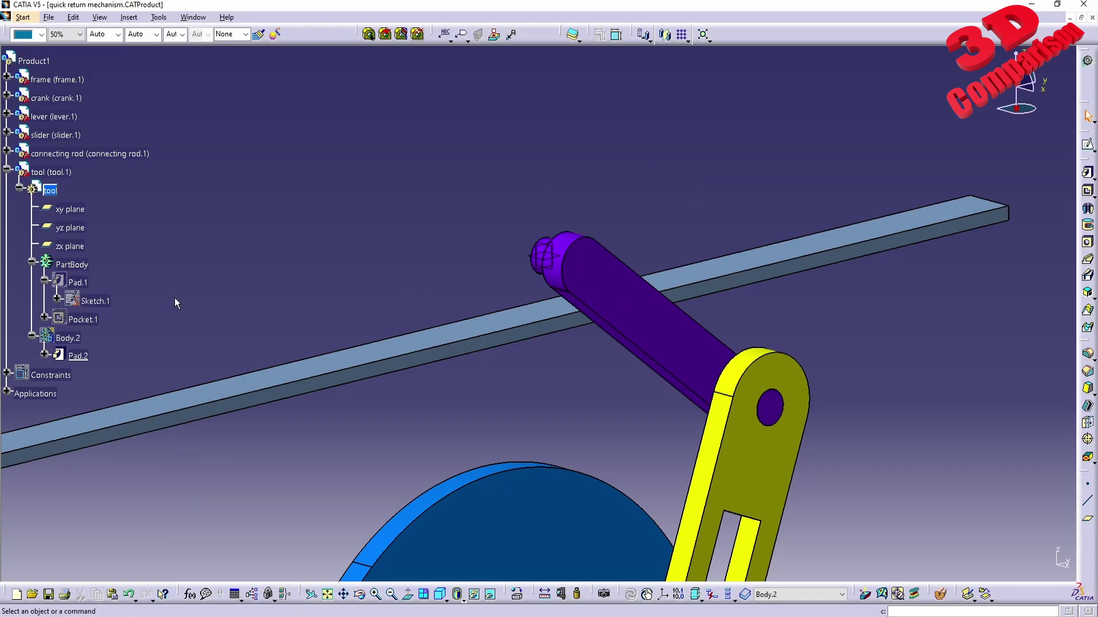
# Step: Expand Pad.2 in the specification tree and show Body.2
pyautogui.click(45, 354)
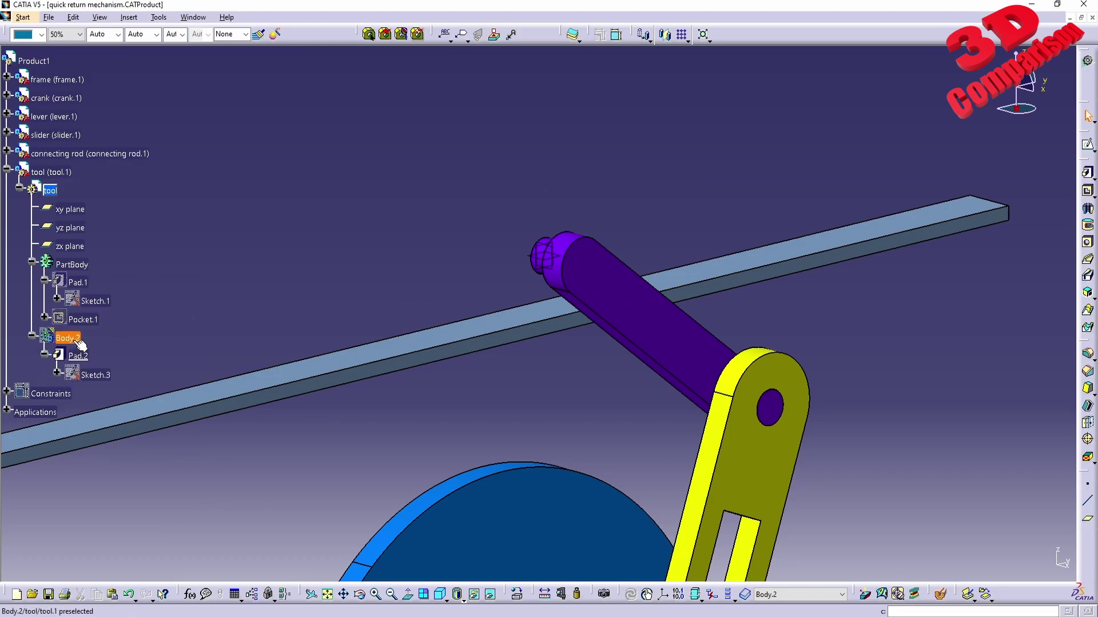
pyautogui.rightClick(79, 340)
pyautogui.click(97, 374)
# Step: Open Sketch.3, try to turn the whole rectangle into an output feature, and exit the sketch
pyautogui.doubleClick(96, 374)
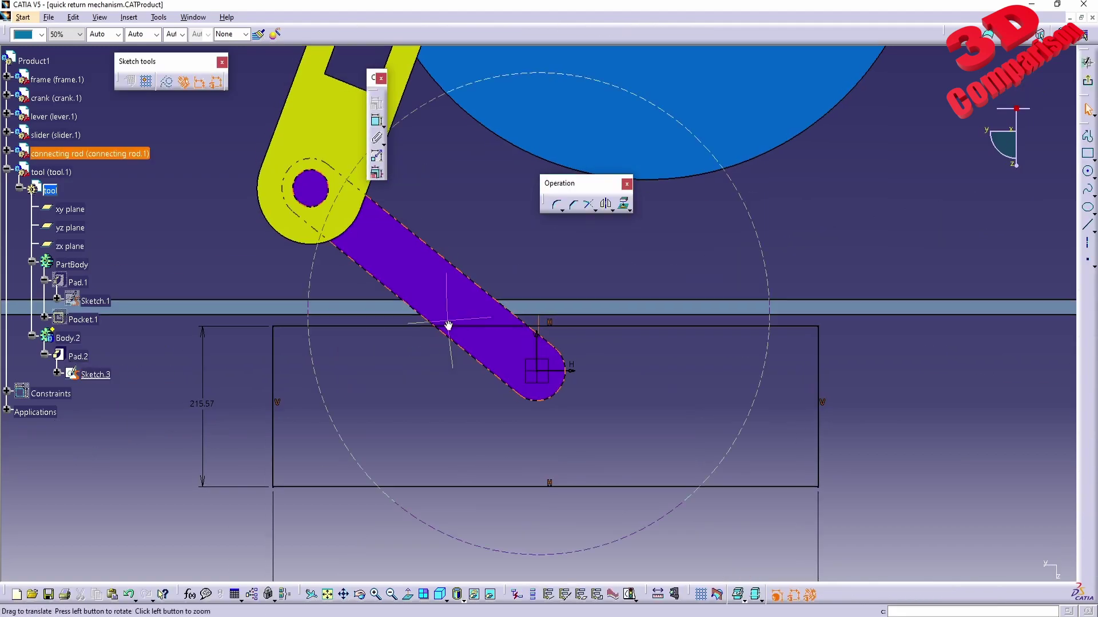
pyautogui.moveTo(788, 473); pyautogui.dragTo(461, 318)
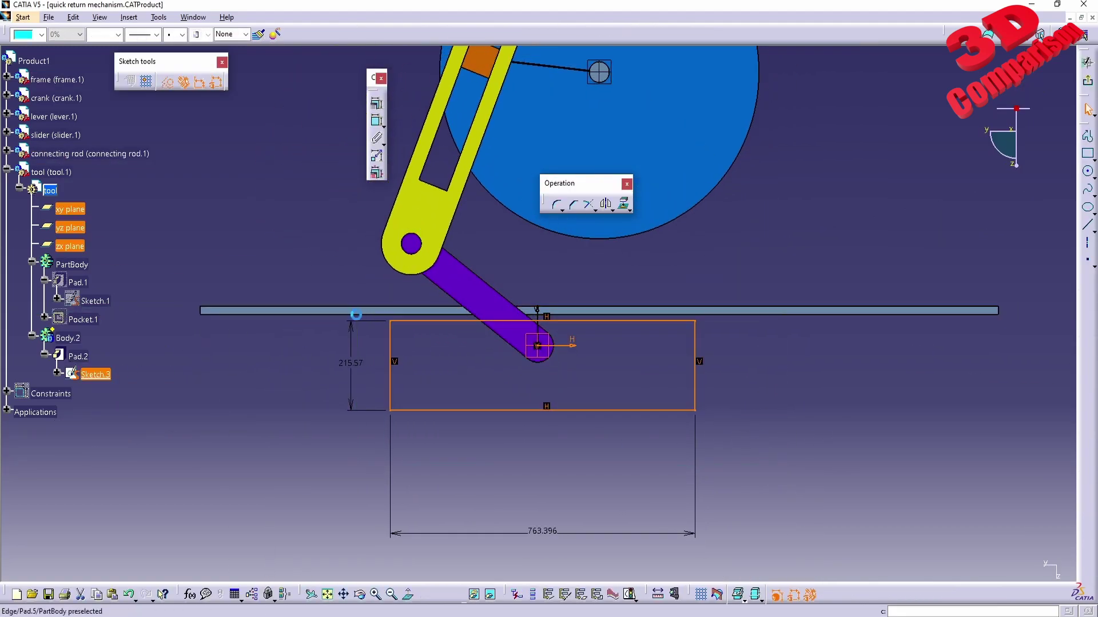
pyautogui.click(556, 597)
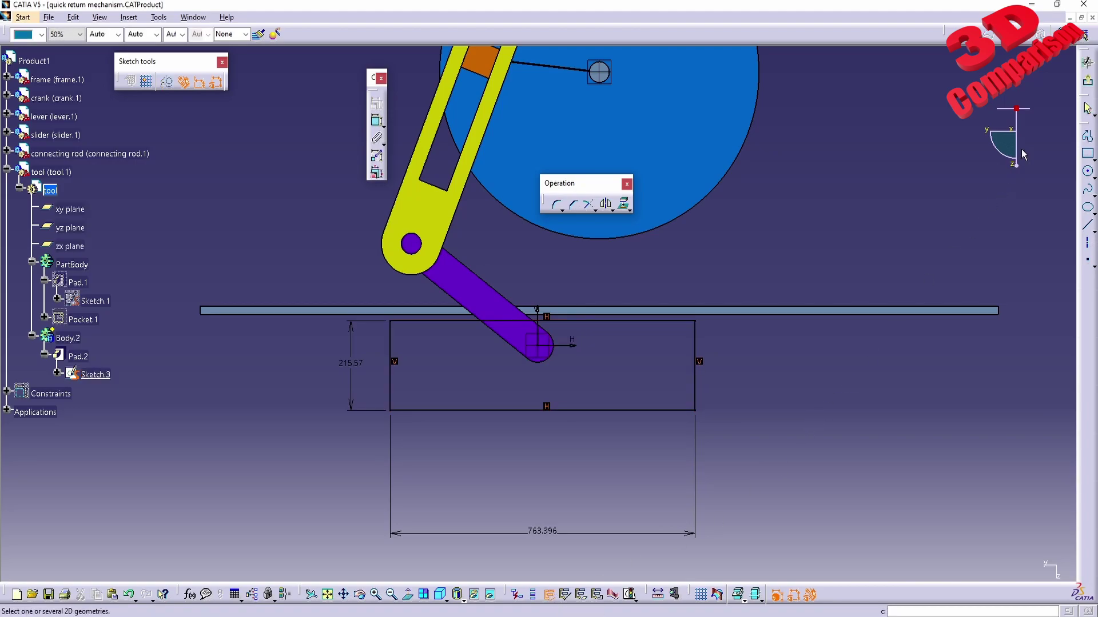
pyautogui.click(1087, 62)
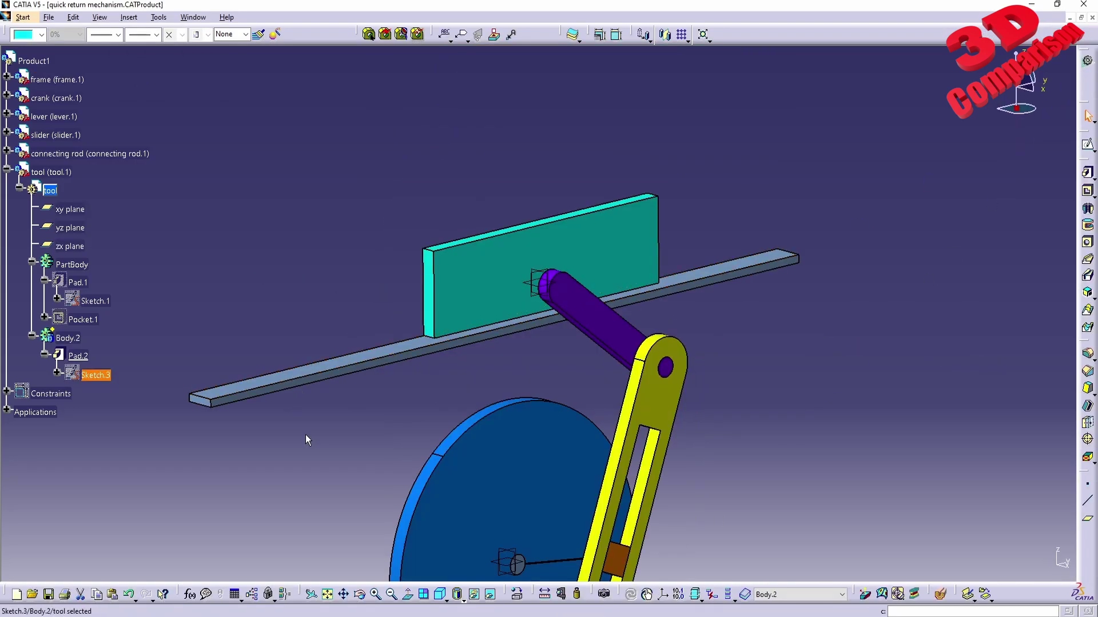
# Step: Hide the Pad.2 solid in Body.2 and show its Sketch.3
pyautogui.rightClick(82, 357)
pyautogui.click(120, 393)
pyautogui.rightClick(92, 375)
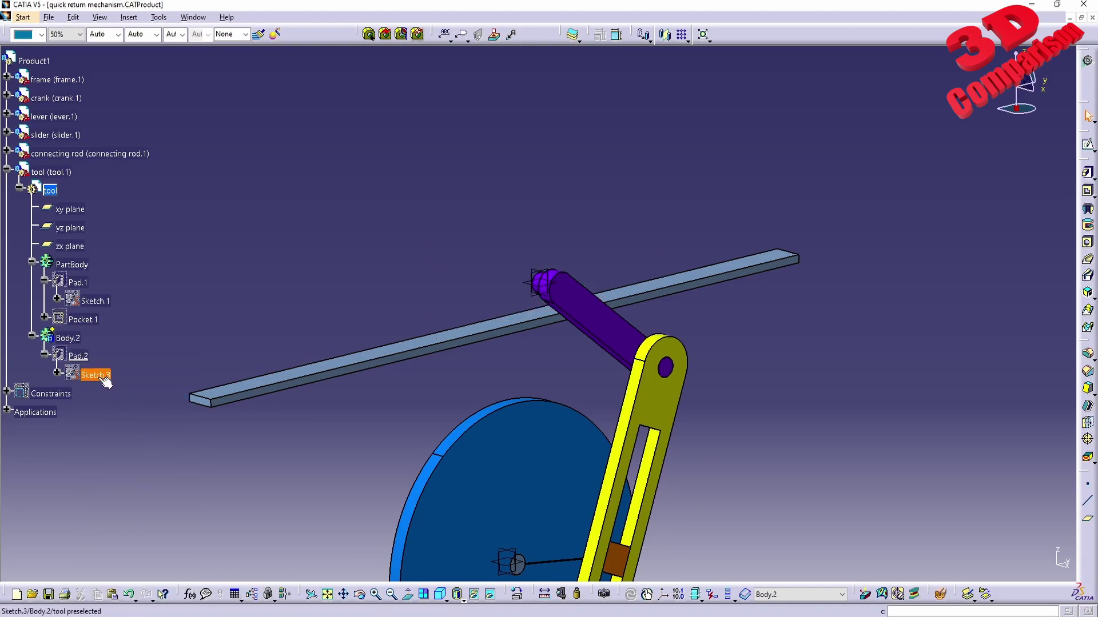
pyautogui.click(150, 171)
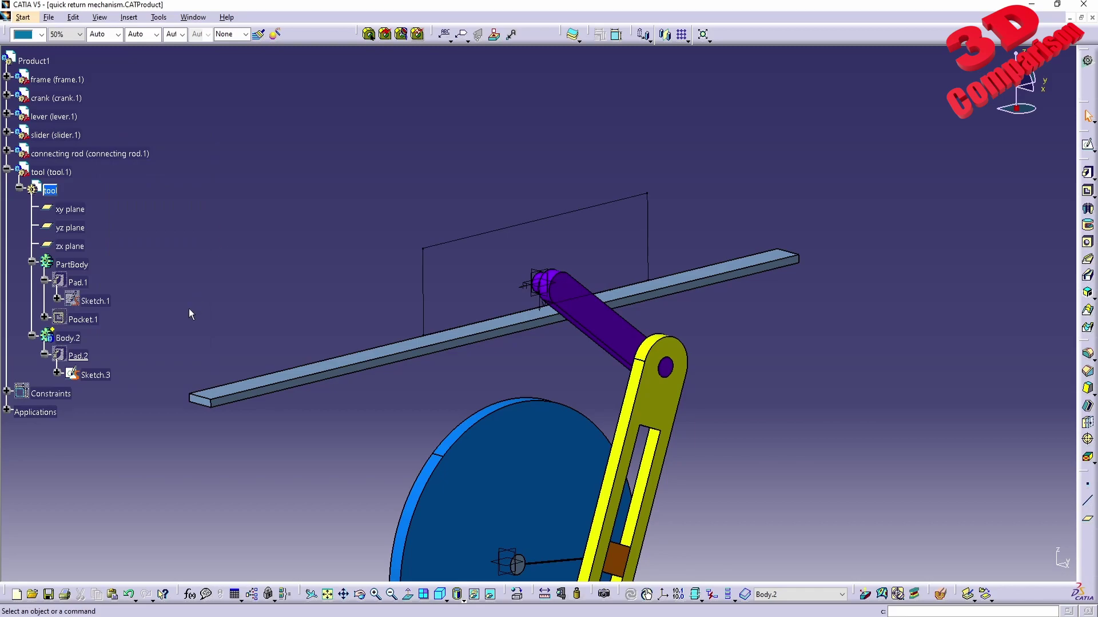
# Step: Reopen Sketch.3 and create an output feature from the rectangle's left vertical line
pyautogui.click(100, 374)
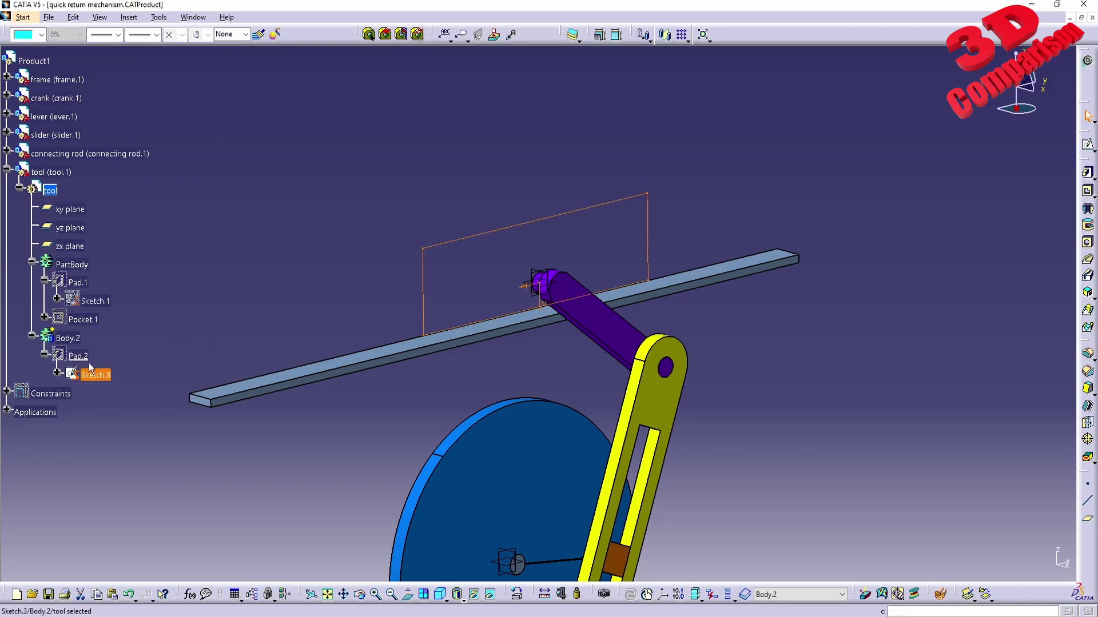
pyautogui.click(100, 375)
pyautogui.doubleClick(100, 375)
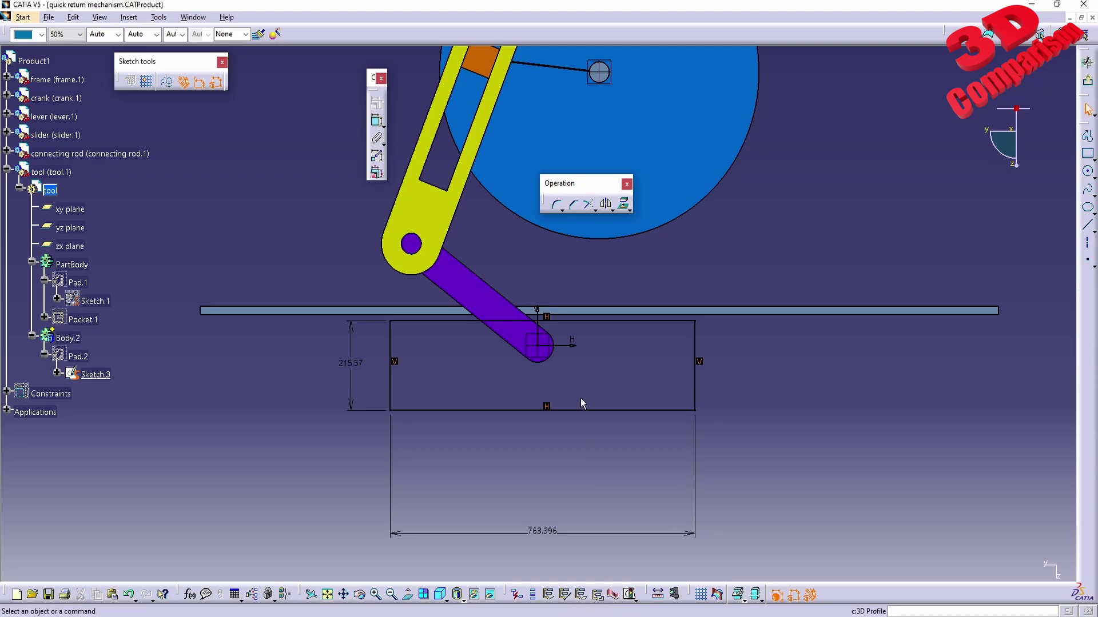
pyautogui.moveTo(326, 321); pyautogui.dragTo(751, 461)
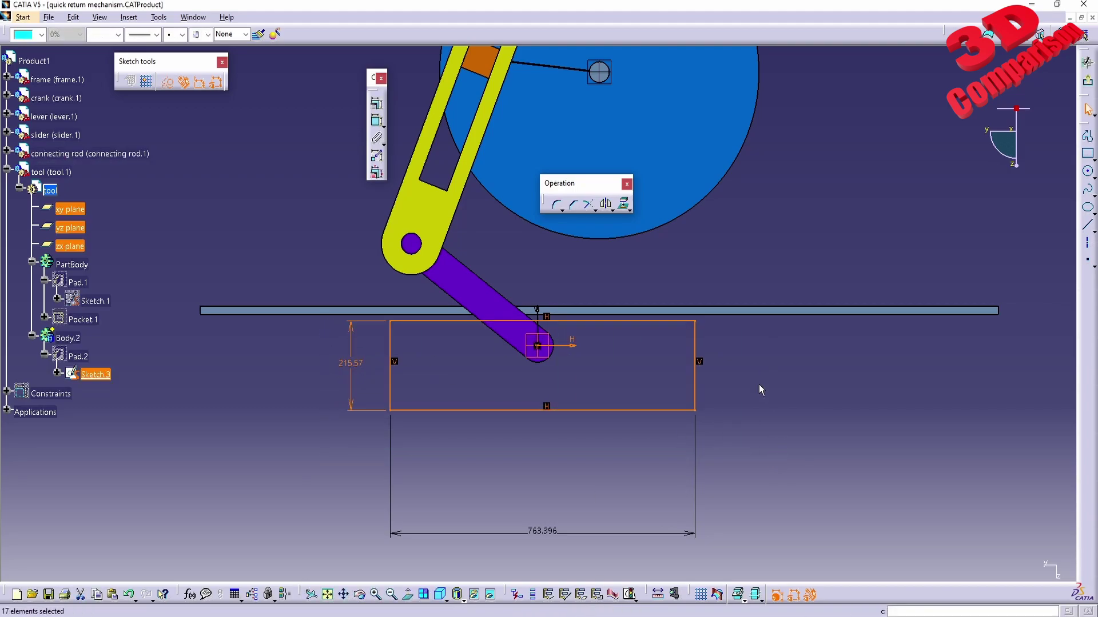
pyautogui.click(546, 599)
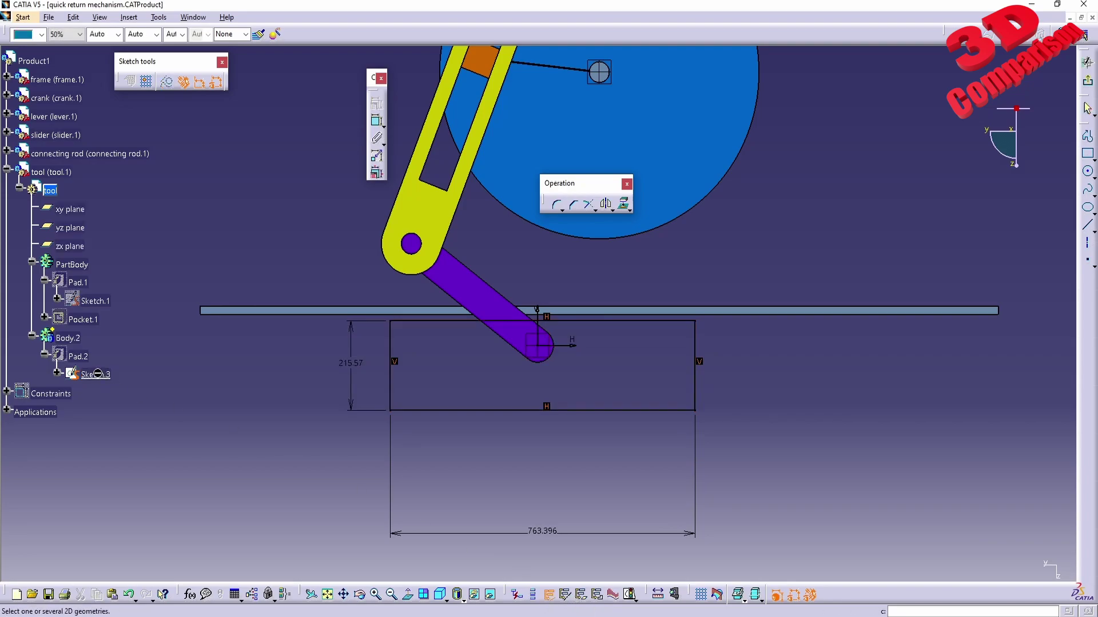
pyautogui.click(392, 364)
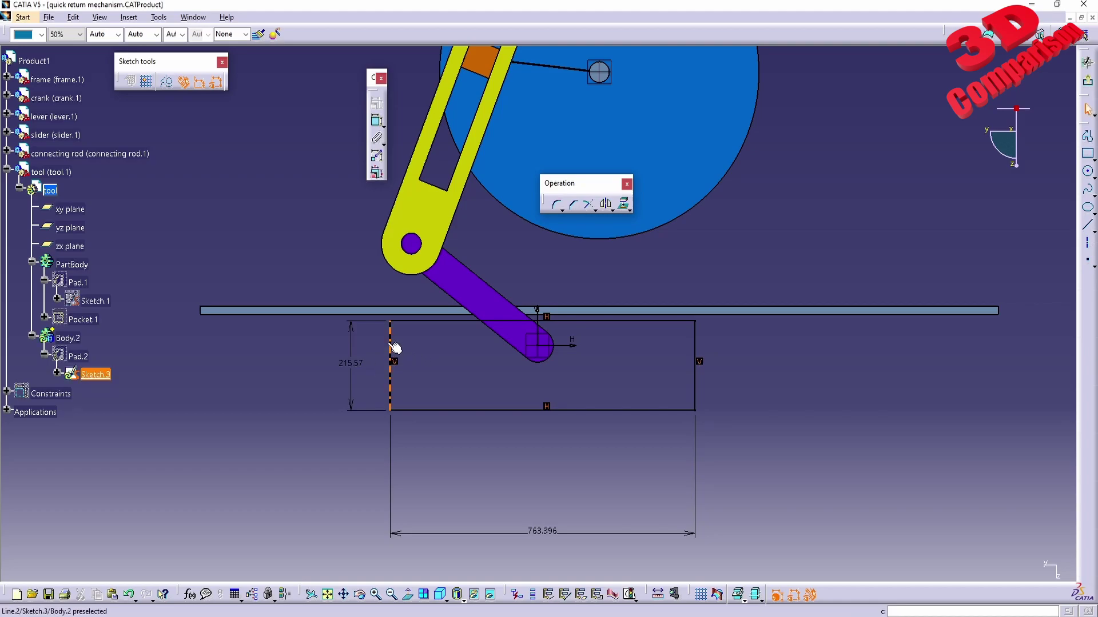
# Step: Create output features from the rectangle's upper, lower and right lines in Sketch.3, and exit the sketch
pyautogui.click(550, 599)
pyautogui.click(448, 321)
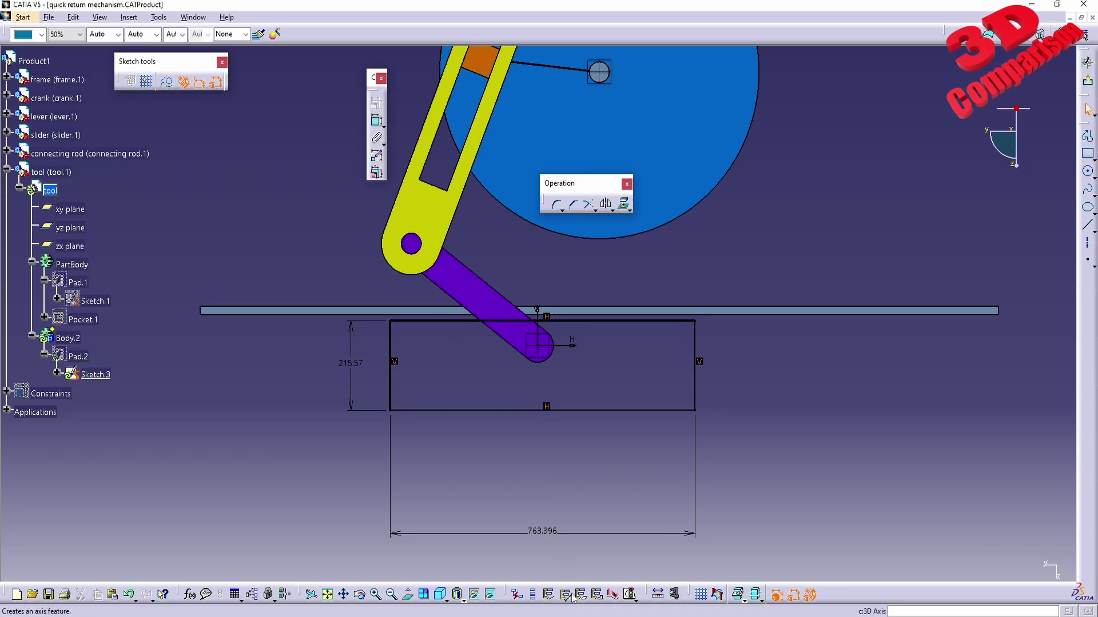
pyautogui.click(515, 411)
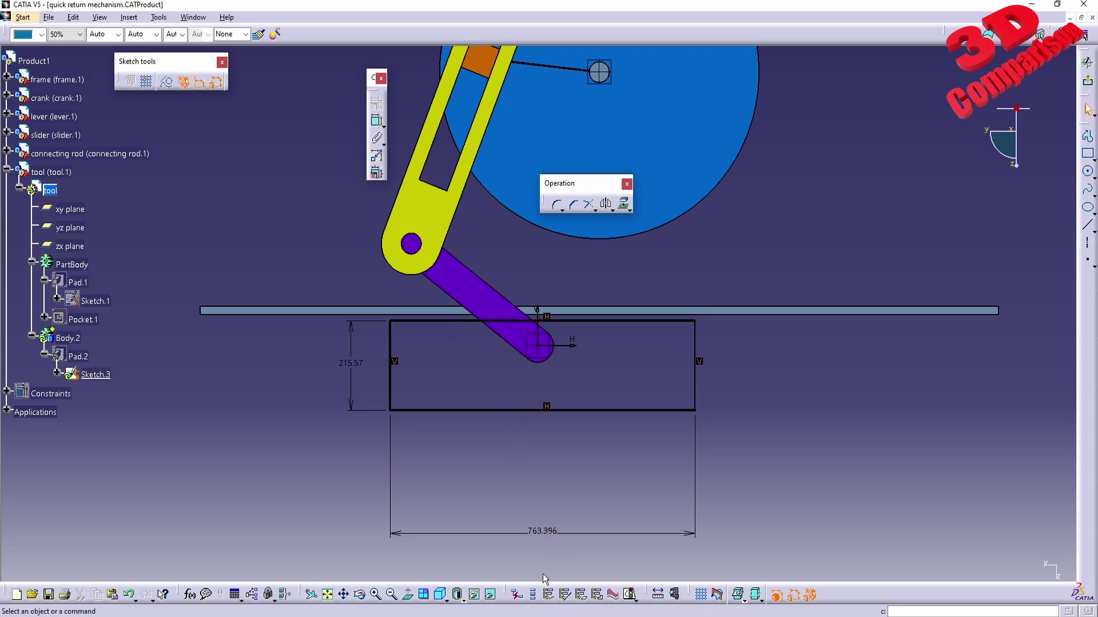
pyautogui.click(701, 382)
pyautogui.click(547, 595)
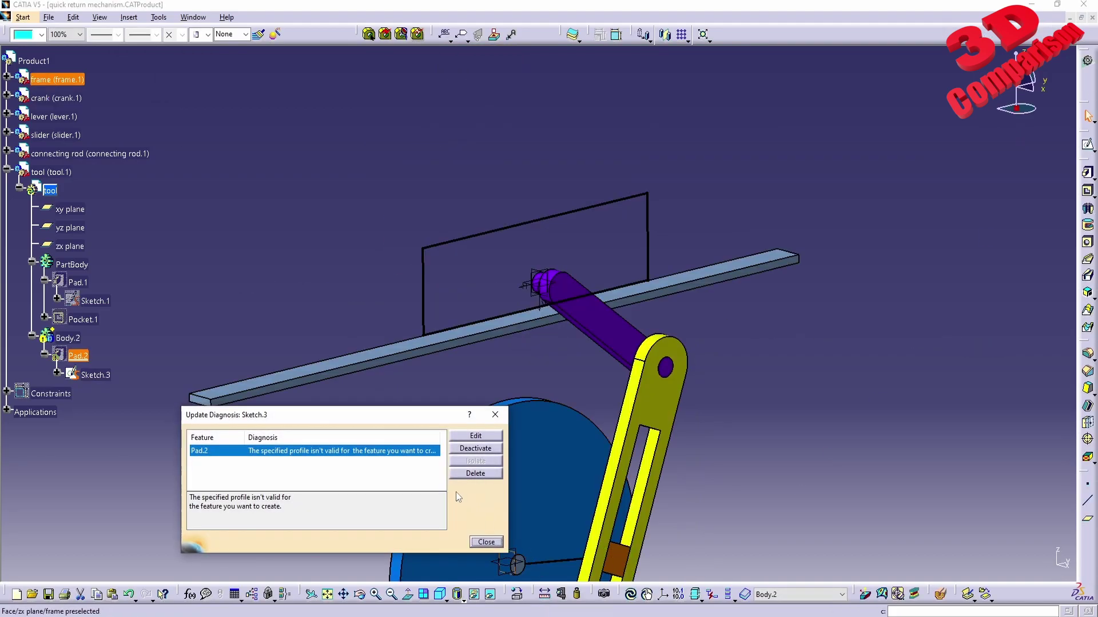
# Step: Close the update diagnosis for Sketch.3 and toggle the visibility of Body.2
pyautogui.click(487, 543)
pyautogui.rightClick(66, 339)
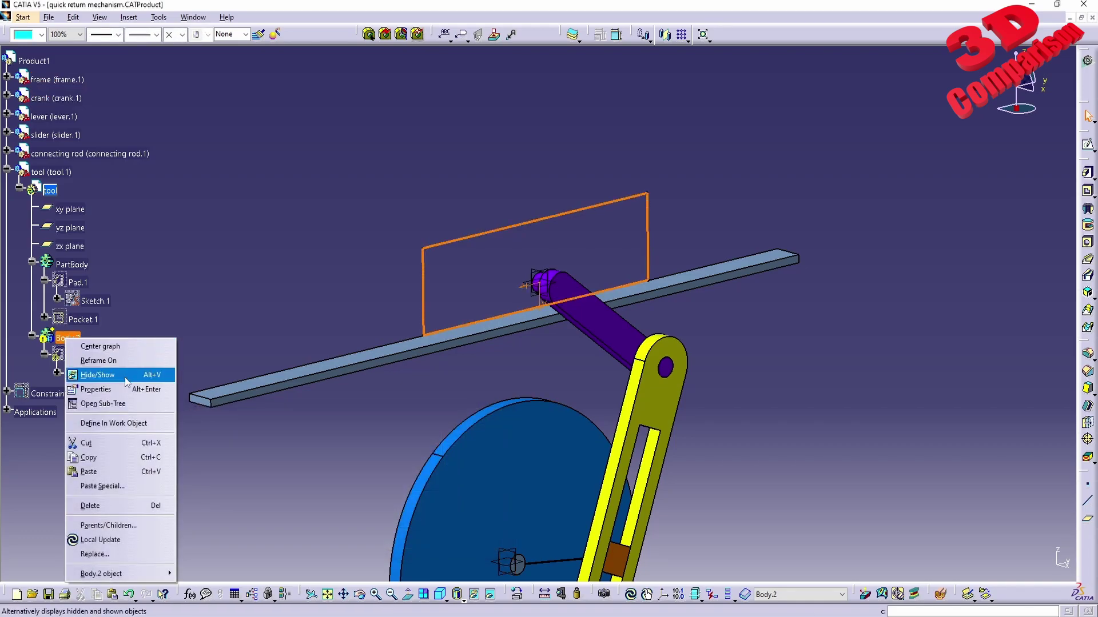
pyautogui.click(128, 377)
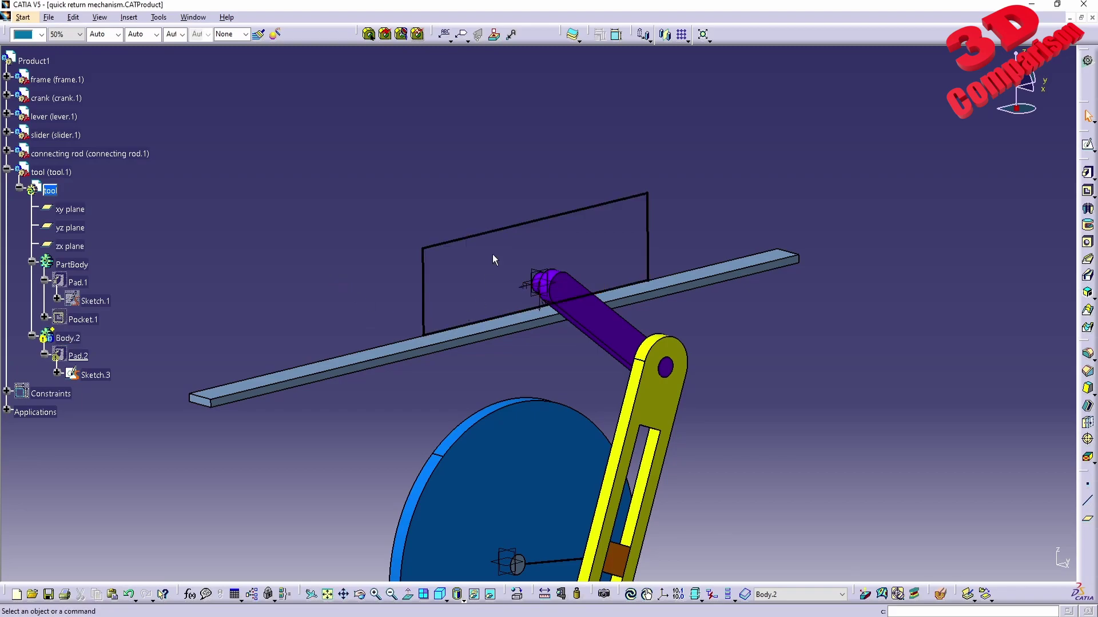
# Step: Hide Sketch.3 under Pad.2, leaving its output features shown
pyautogui.rightClick(101, 376)
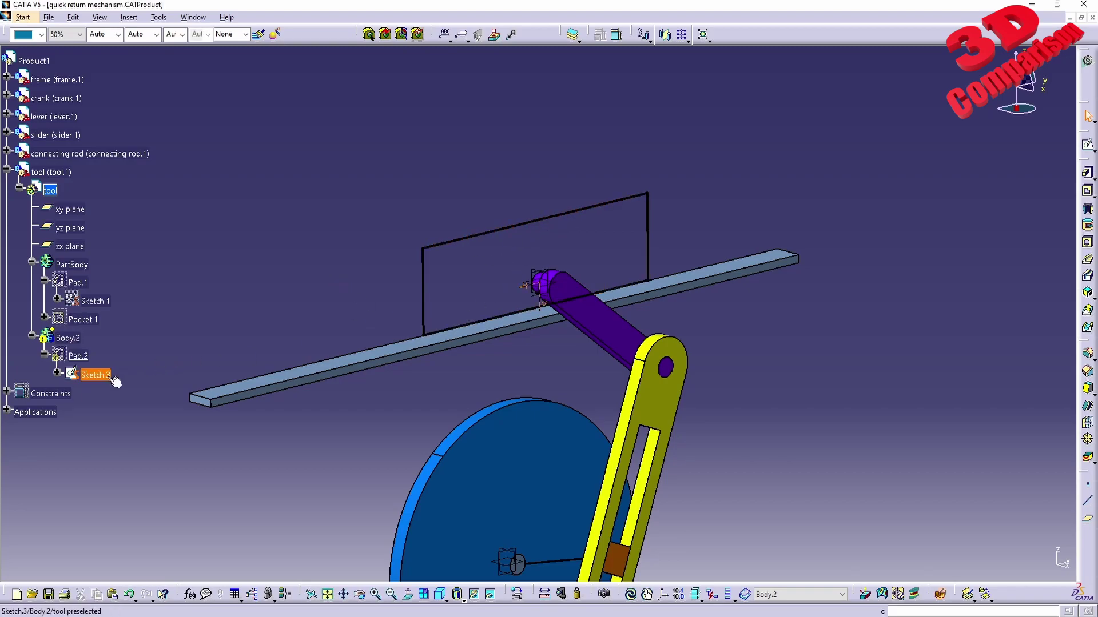
pyautogui.click(140, 168)
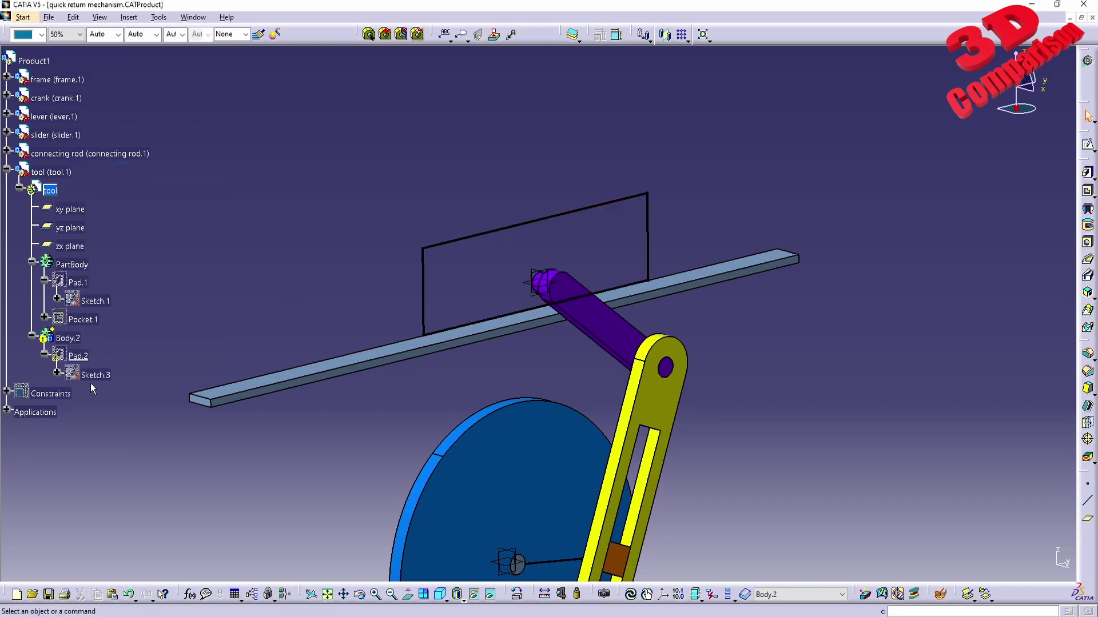
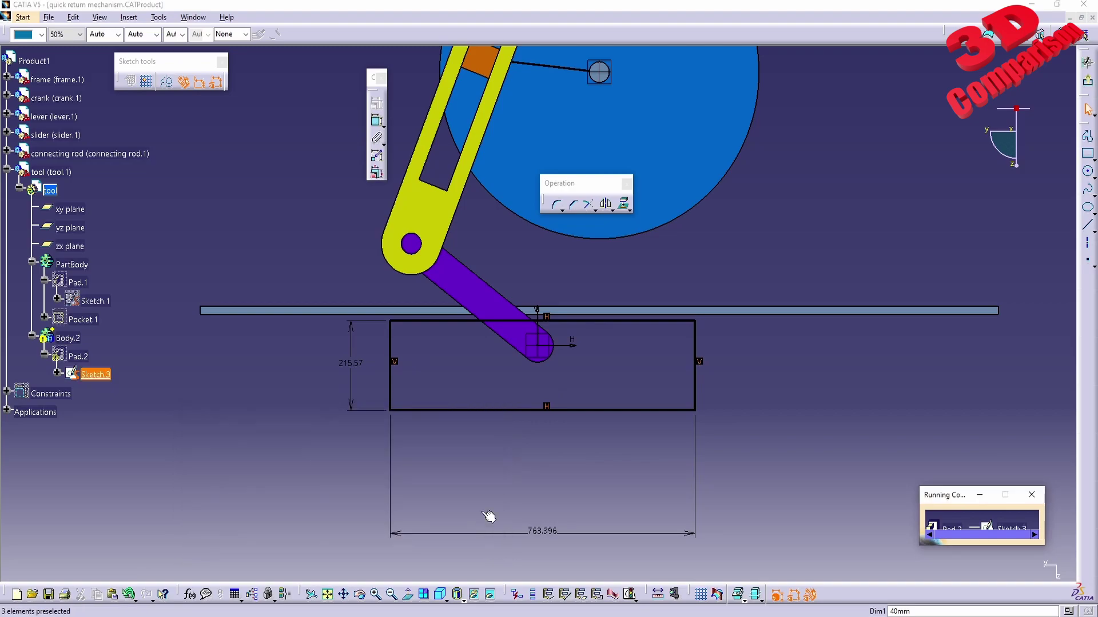
# Step: Delete the rectangle's left vertical line in Sketch.3 and undo the deletion
pyautogui.click(391, 337)
pyautogui.press('Delete')
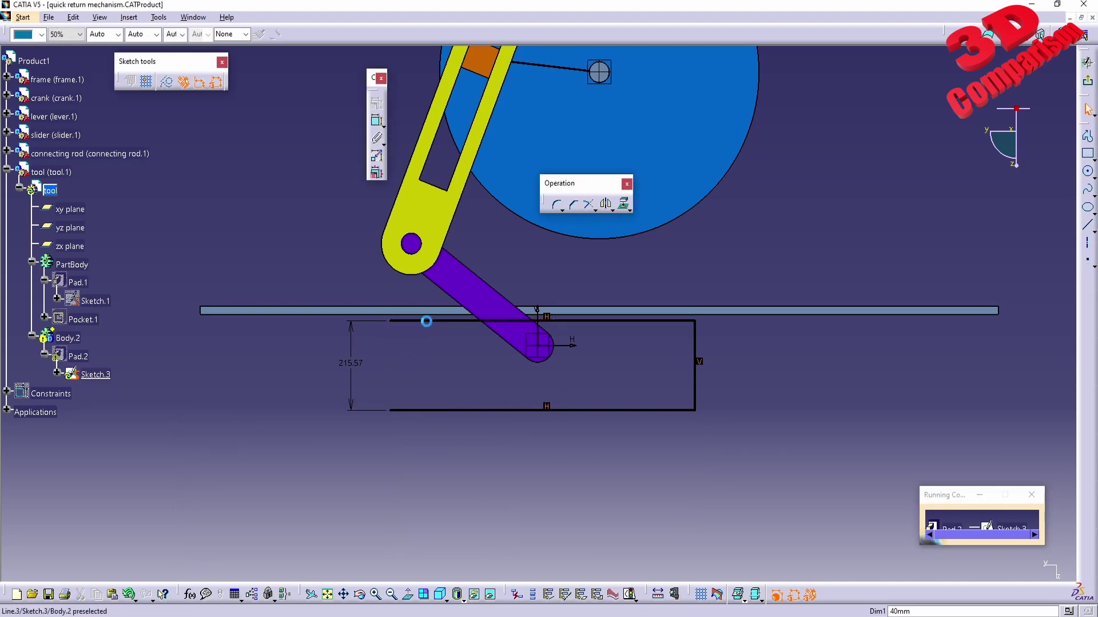
pyautogui.hotkey('ctrl', 'z')
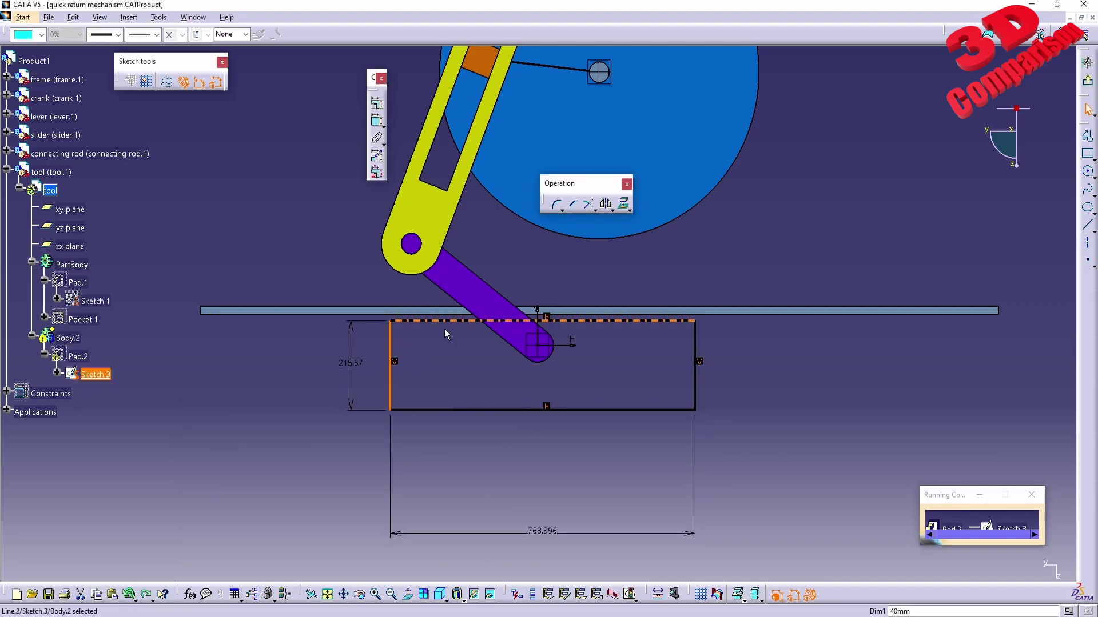
# Step: Exit Sketch.3, dismiss the pad definition, and delete Pad.2 together with its aggregated elements
pyautogui.doubleClick(86, 359)
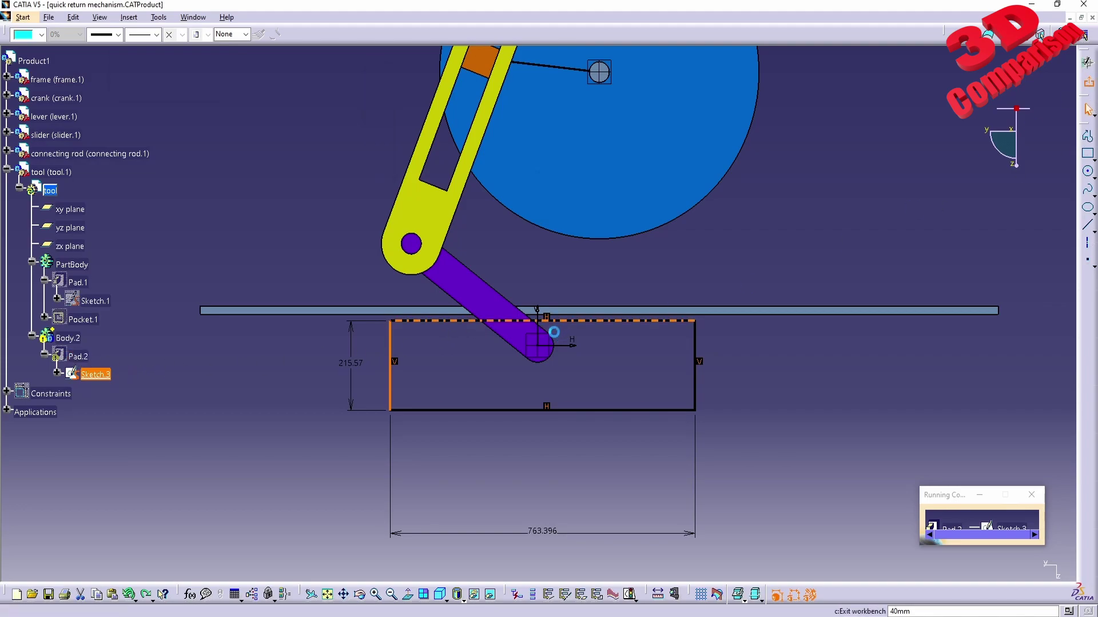
pyautogui.click(595, 339)
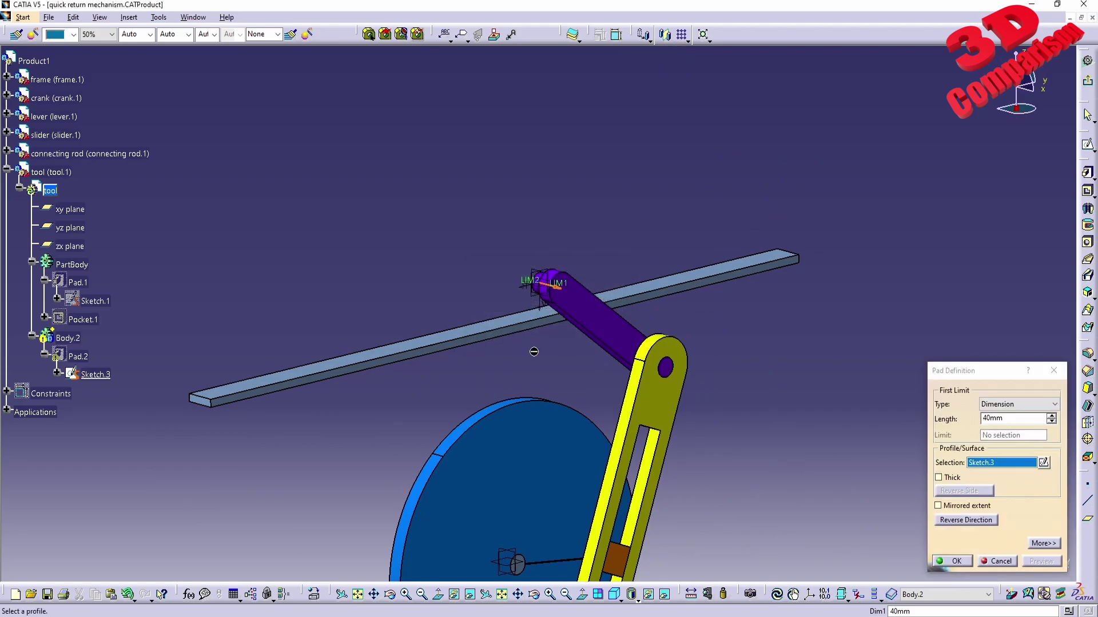
pyautogui.click(1000, 561)
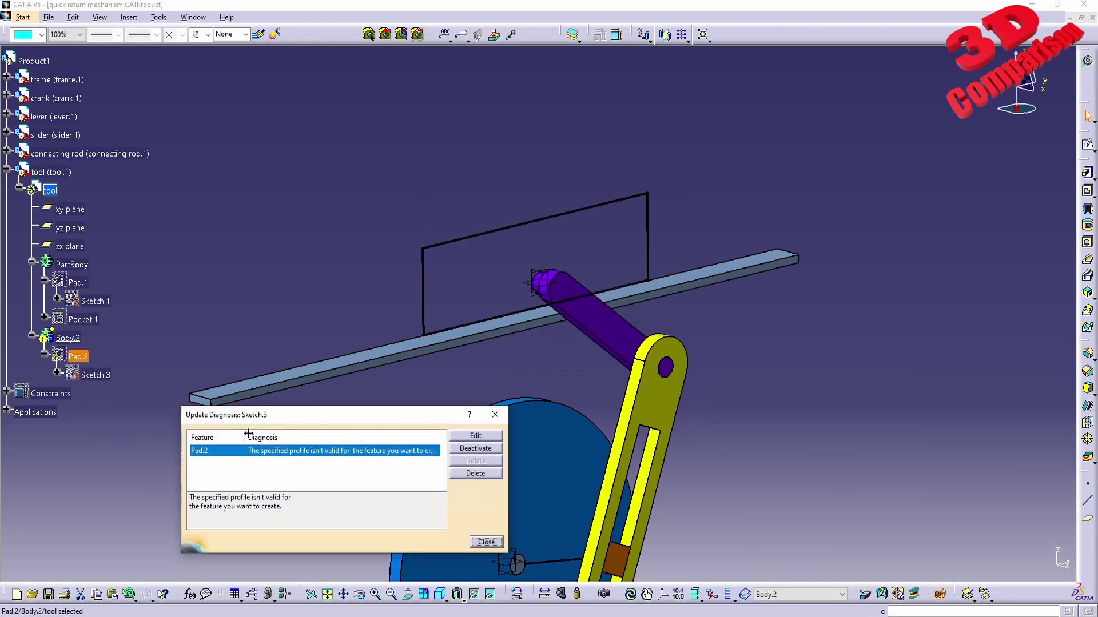
pyautogui.click(475, 473)
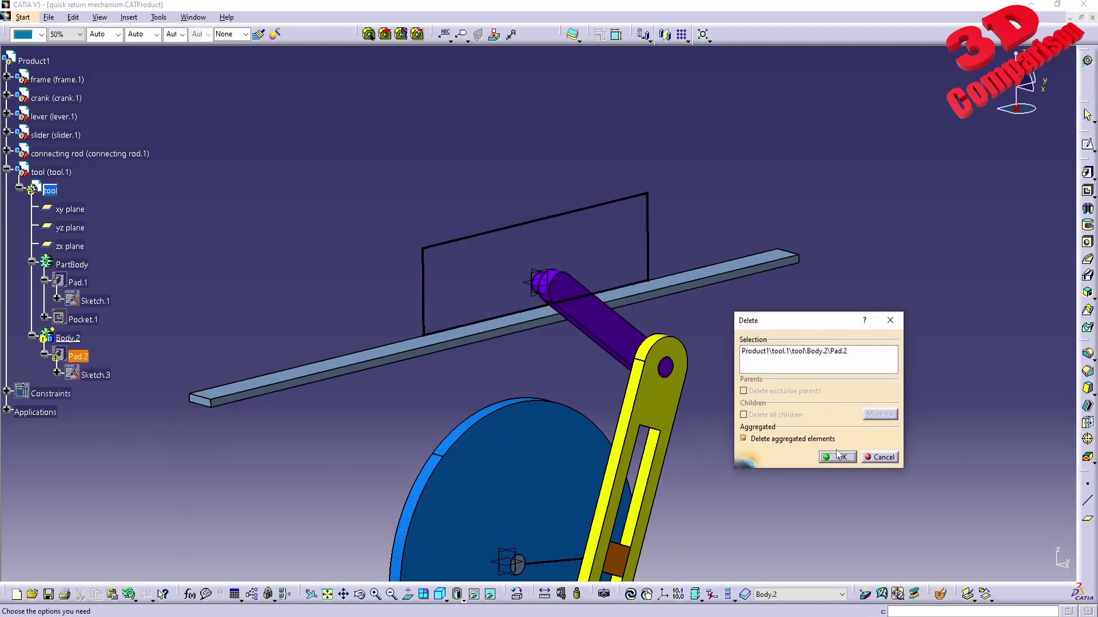
pyautogui.click(838, 457)
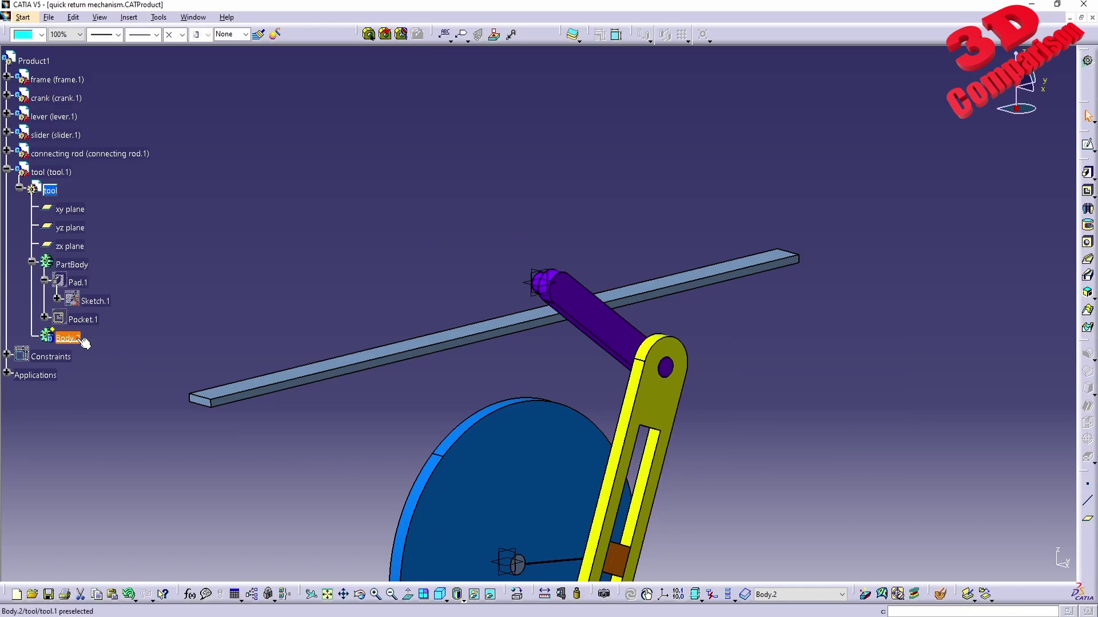
# Step: Sketch a circle of about 171 mm radius on the tool's yz plane in Body.2, beside the origin, and exit the sketch
pyautogui.rightClick(84, 340)
pyautogui.click(131, 493)
pyautogui.click(70, 227)
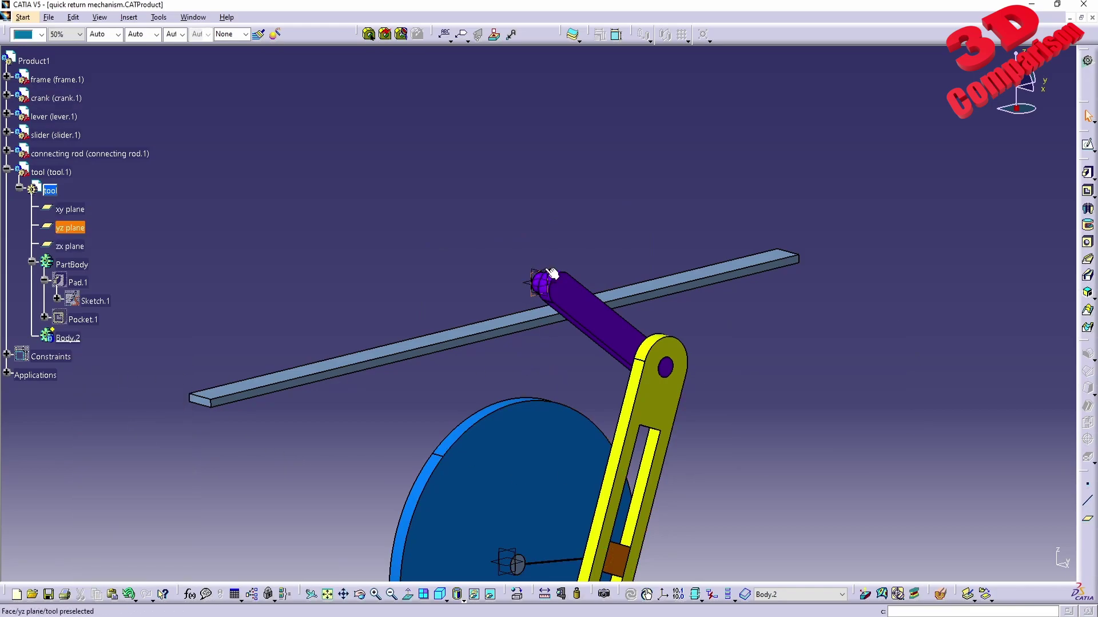
pyautogui.click(1088, 146)
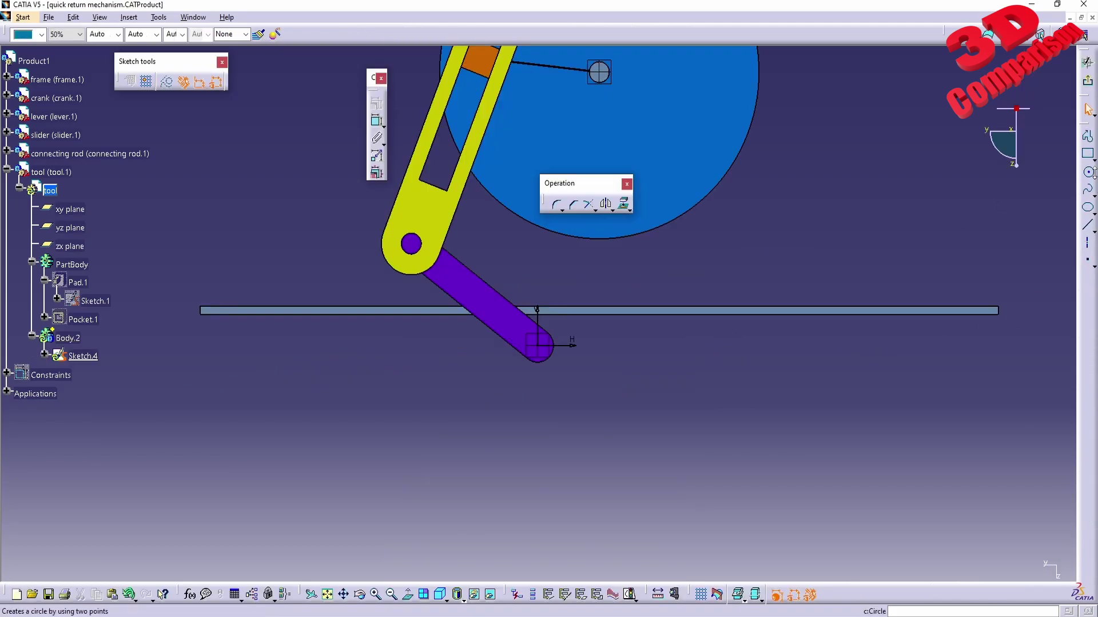
pyautogui.click(1088, 171)
pyautogui.click(579, 407)
pyautogui.click(648, 407)
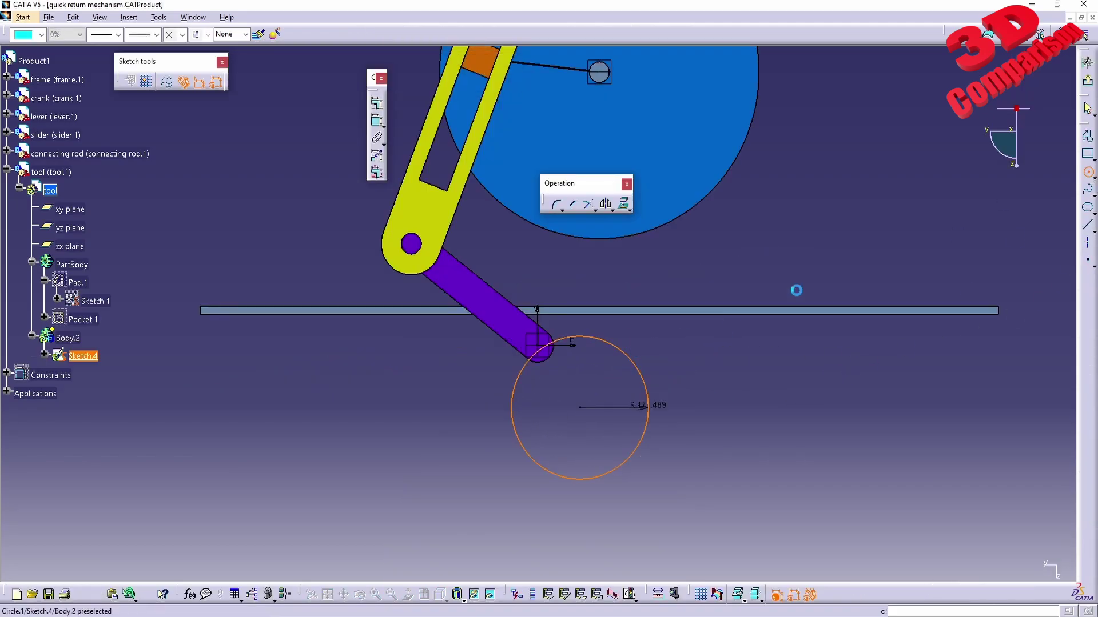
pyautogui.click(1087, 80)
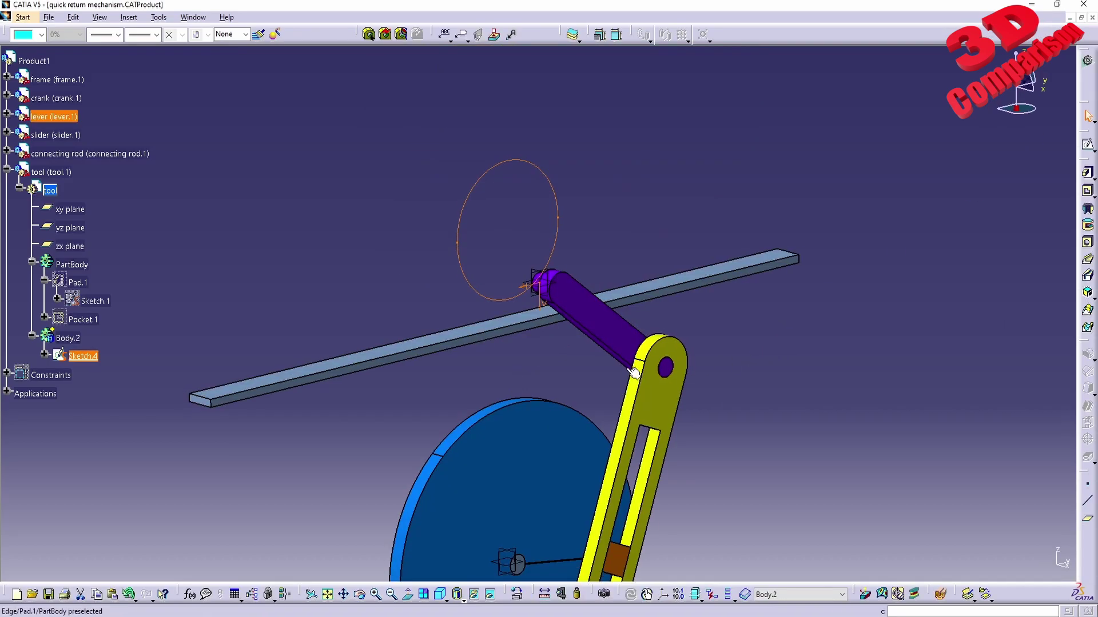
pyautogui.click(480, 344)
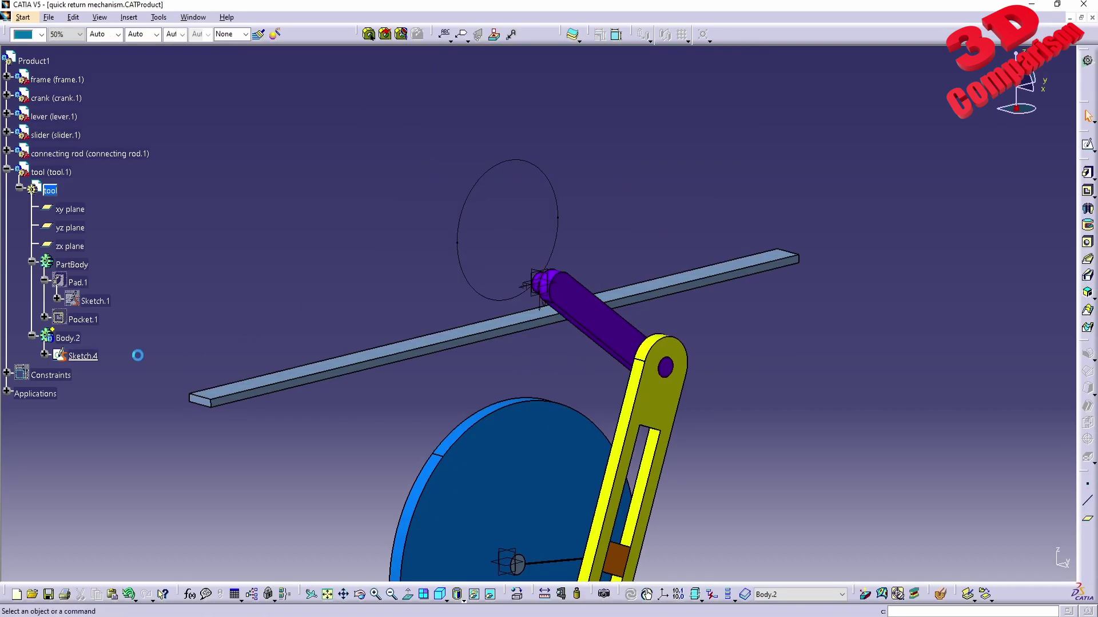
# Step: Reopen Sketch.4 to create an output feature from its circle, and hide the sketch after exiting
pyautogui.click(91, 357)
pyautogui.doubleClick(93, 357)
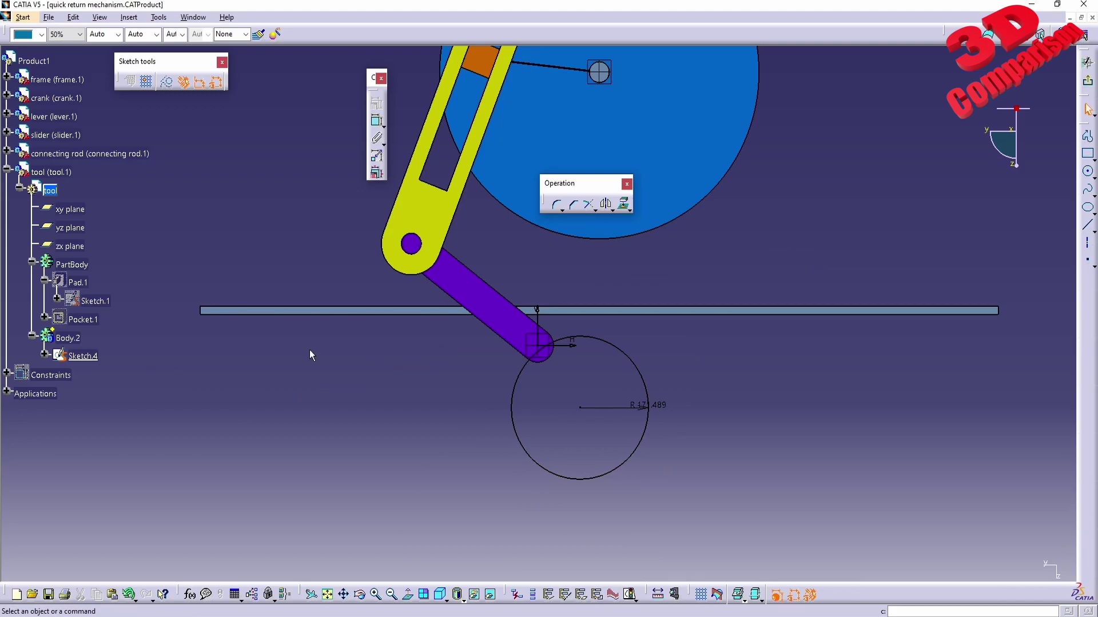
pyautogui.click(548, 596)
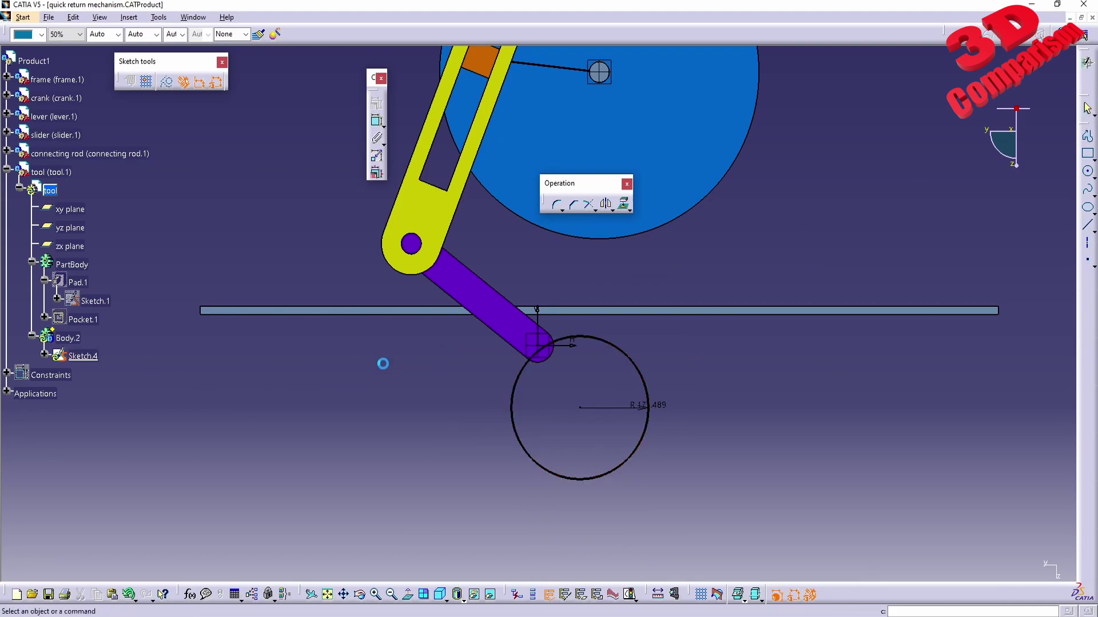
pyautogui.rightClick(82, 357)
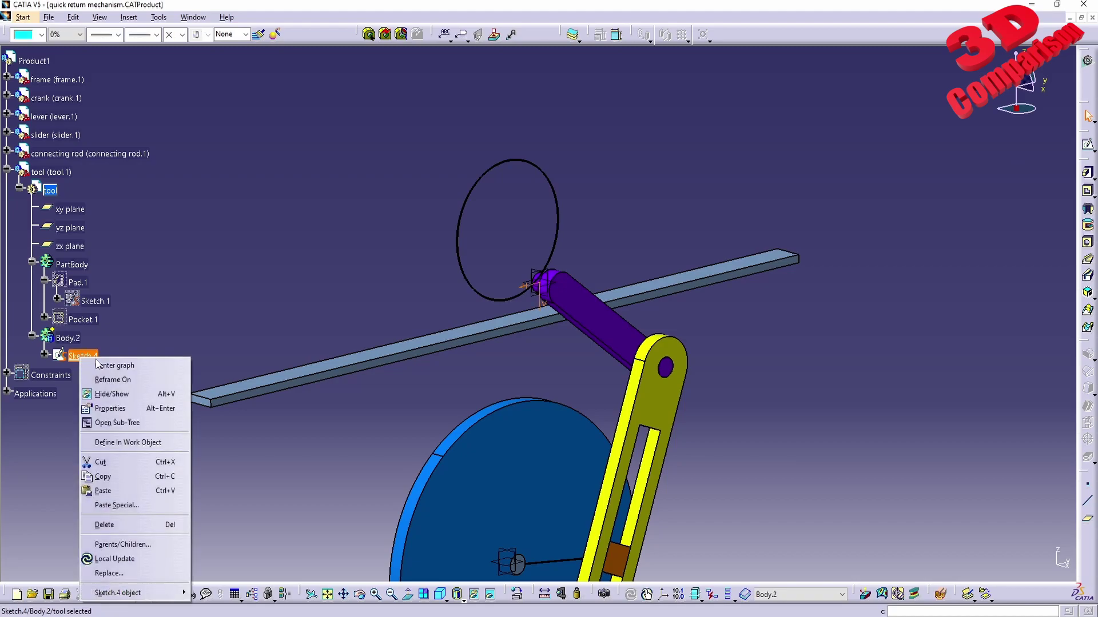
pyautogui.click(115, 394)
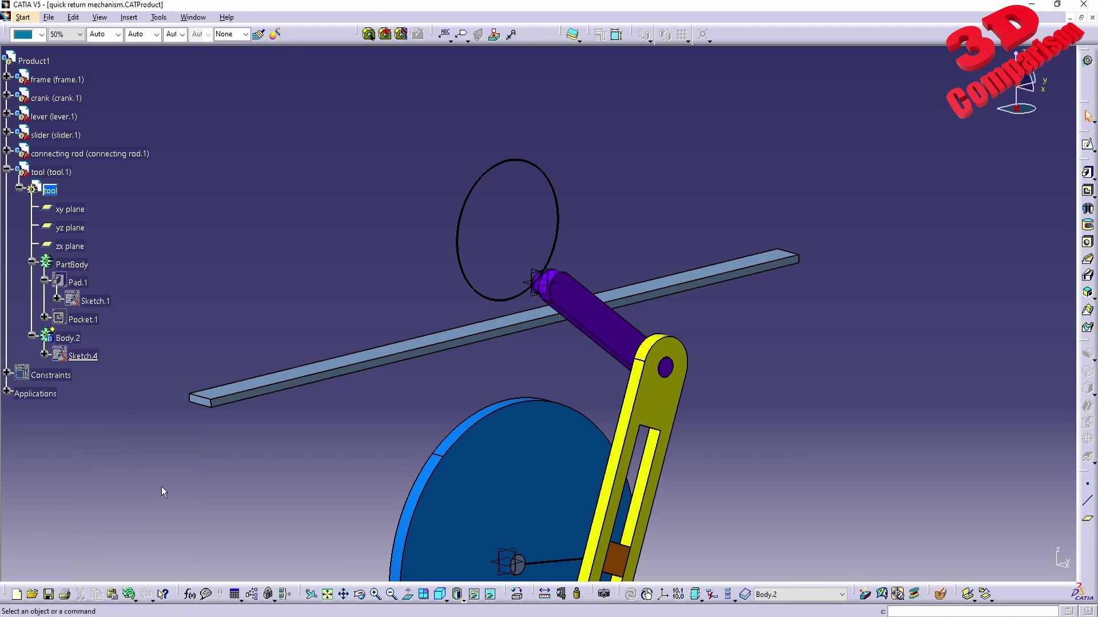
# Step: Extrude the circle's output feature into a 40 mm long pad in Body.2
pyautogui.click(458, 240)
pyautogui.click(1087, 173)
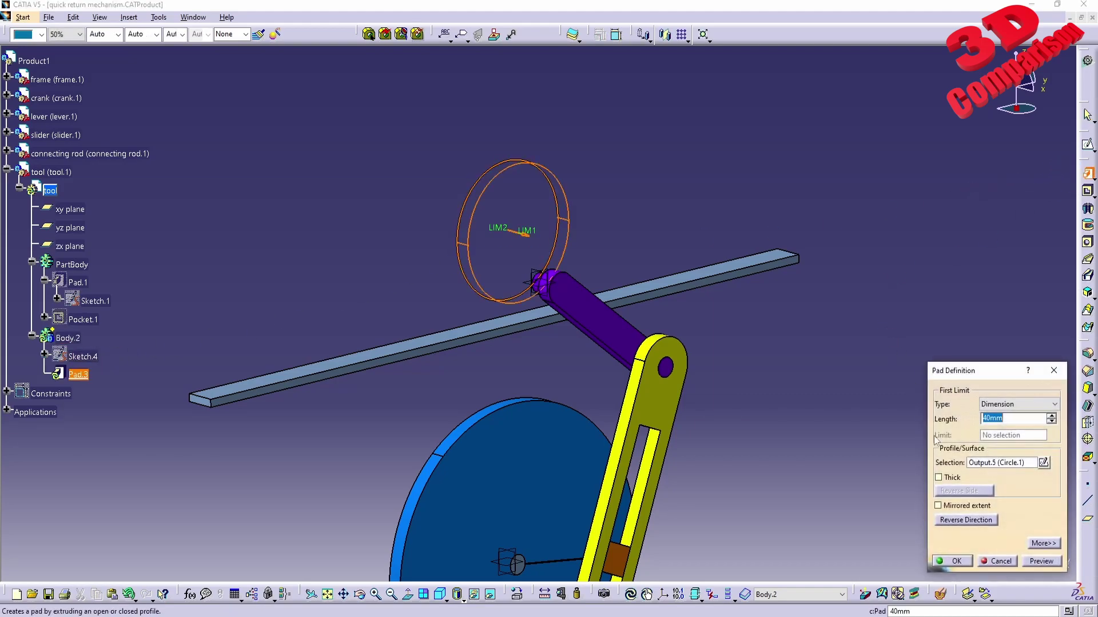
pyautogui.click(945, 566)
pyautogui.moveTo(625, 284); pyautogui.dragTo(545, 420, button='middle')
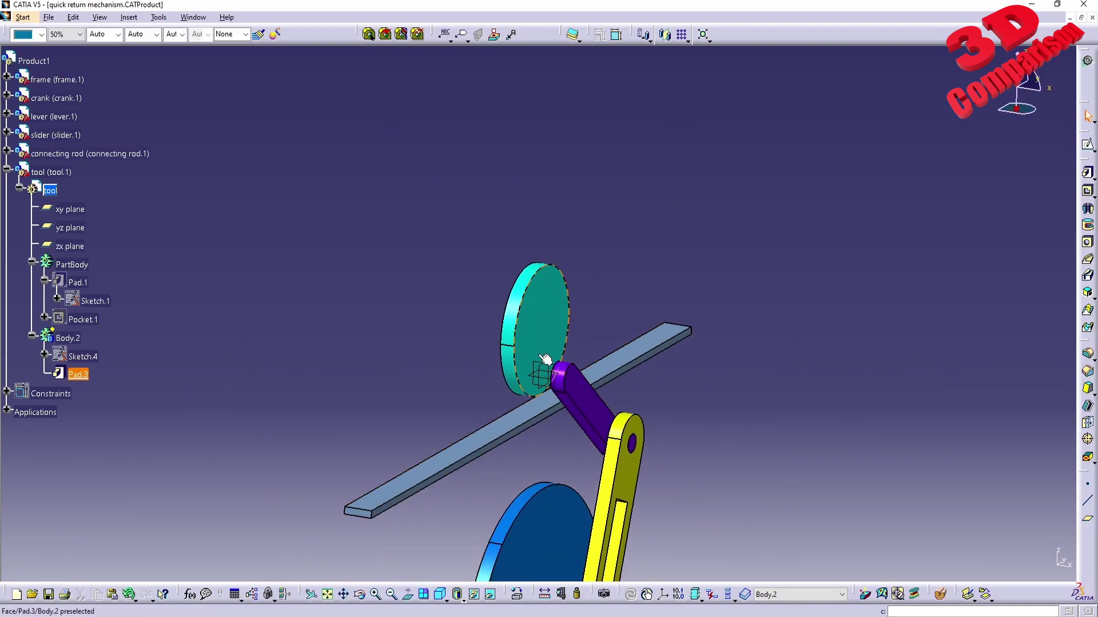
# Step: Transfer the circle's output feature from the hidden space to the visible space, and return to the visible space
pyautogui.click(491, 596)
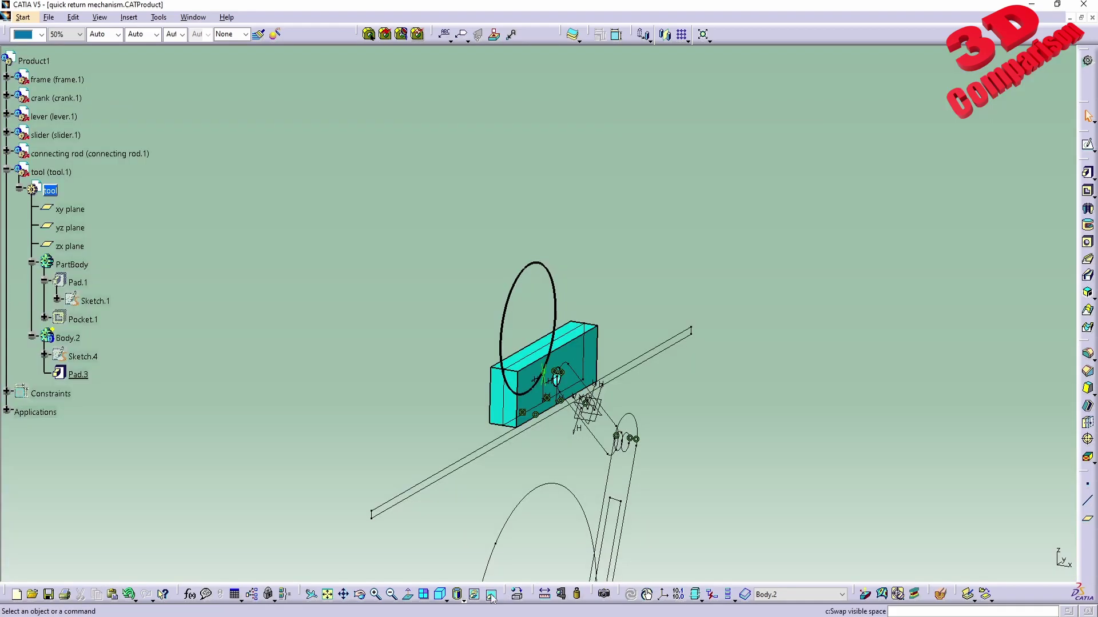
pyautogui.click(491, 595)
pyautogui.moveTo(490, 595); pyautogui.dragTo(467, 429, button='middle')
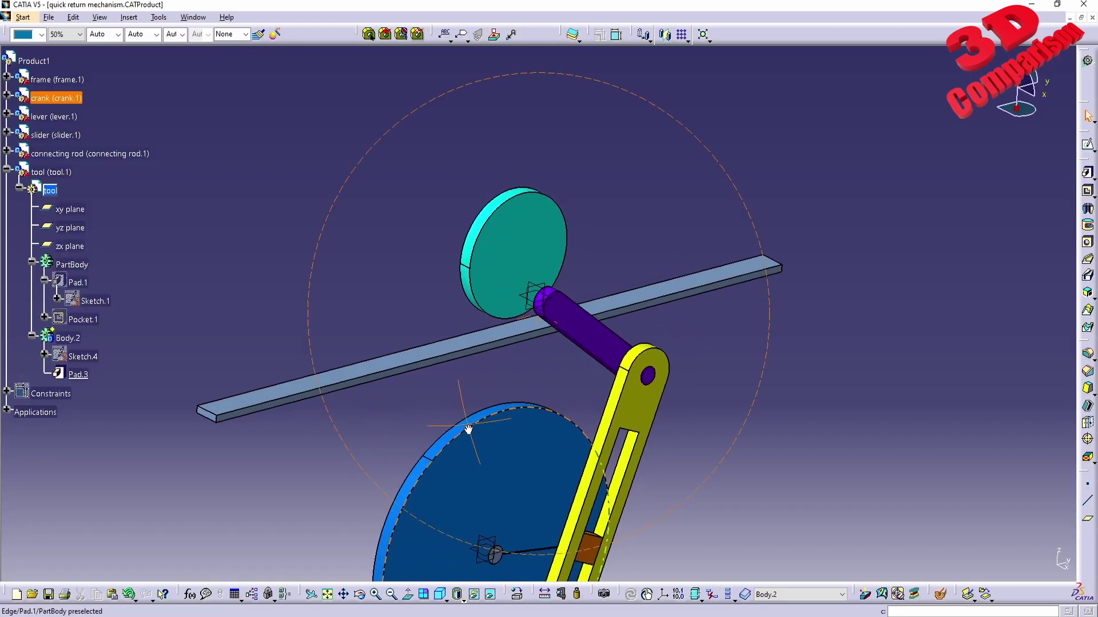
pyautogui.click(491, 595)
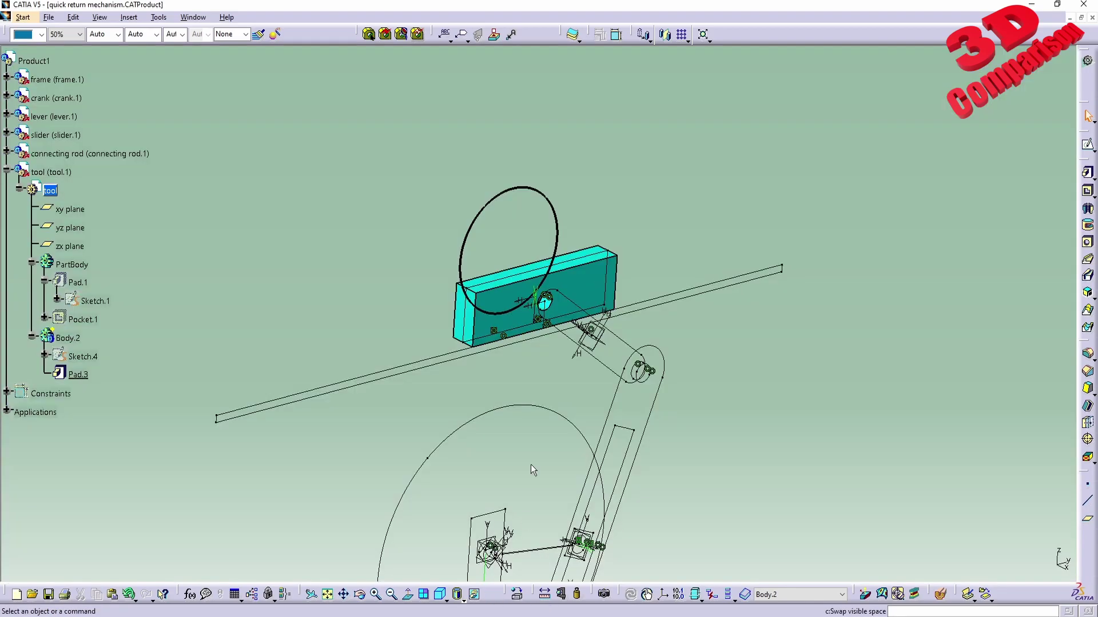
pyautogui.moveTo(600, 371); pyautogui.dragTo(665, 259, button='middle')
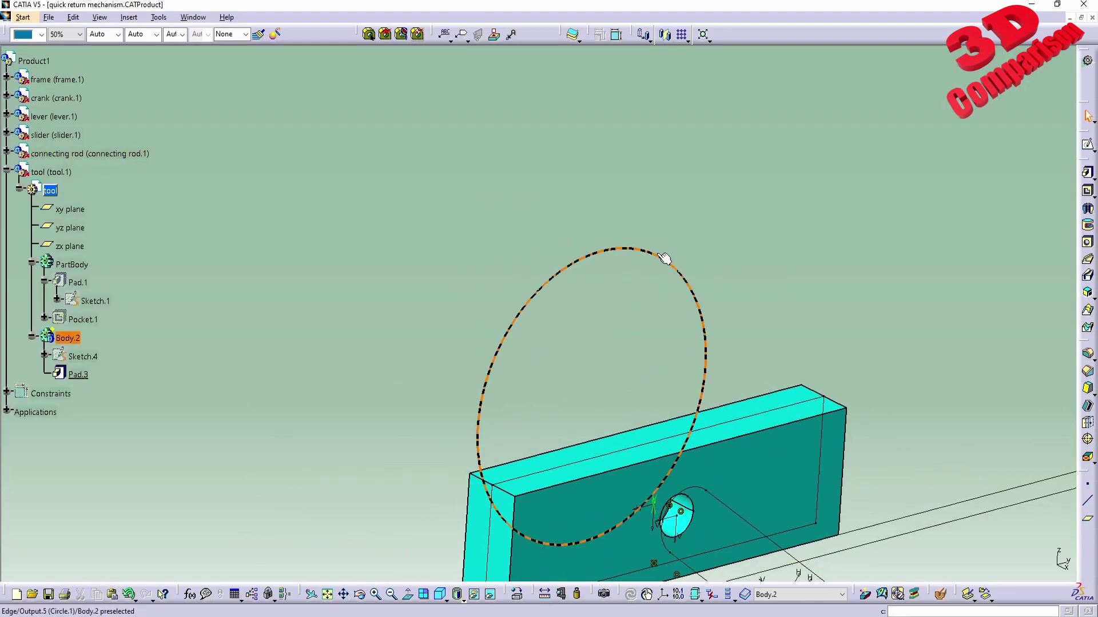
pyautogui.rightClick(664, 259)
pyautogui.click(738, 290)
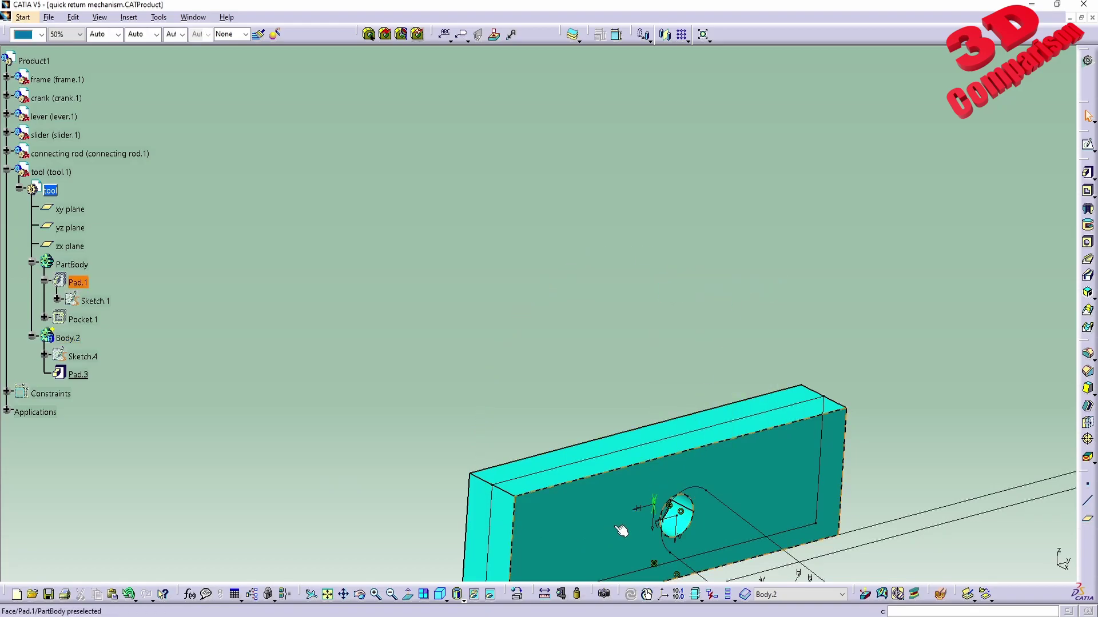
pyautogui.click(496, 601)
pyautogui.moveTo(576, 477)
pyautogui.mouseDown(button='middle')
pyautogui.moveTo(561, 426)
pyautogui.moveTo(674, 384)
pyautogui.moveTo(818, 379)
pyautogui.moveTo(708, 360)
pyautogui.moveTo(656, 367)
pyautogui.moveTo(590, 468)
pyautogui.mouseUp(button='middle')
pyautogui.moveTo(502, 473); pyautogui.dragTo(504, 357, button='middle')
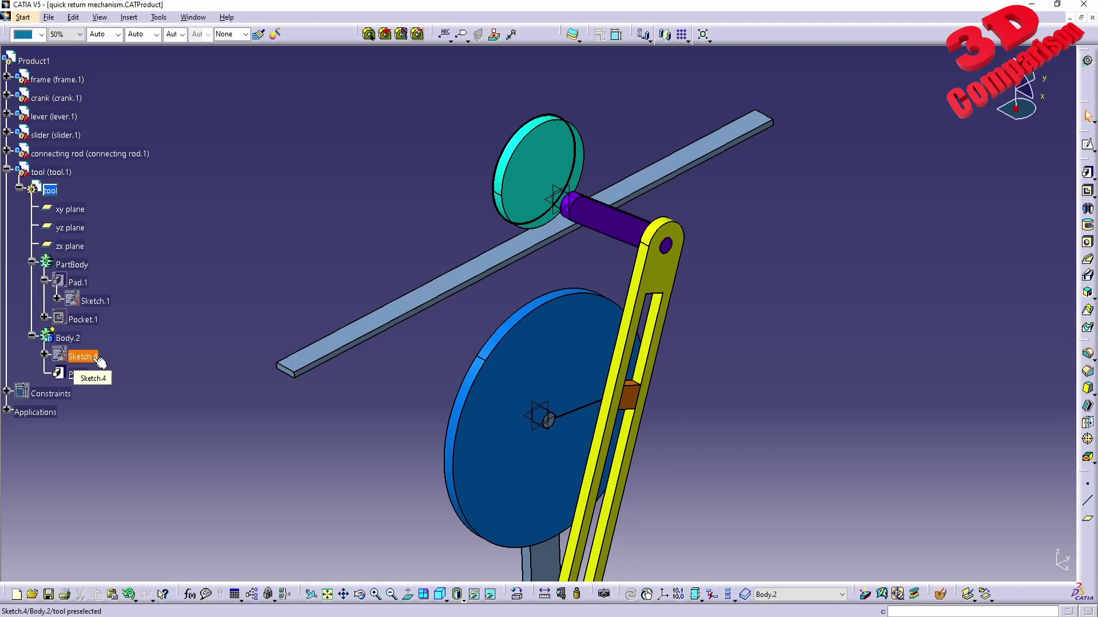
# Step: Hide Body.2 and show it again
pyautogui.rightClick(64, 338)
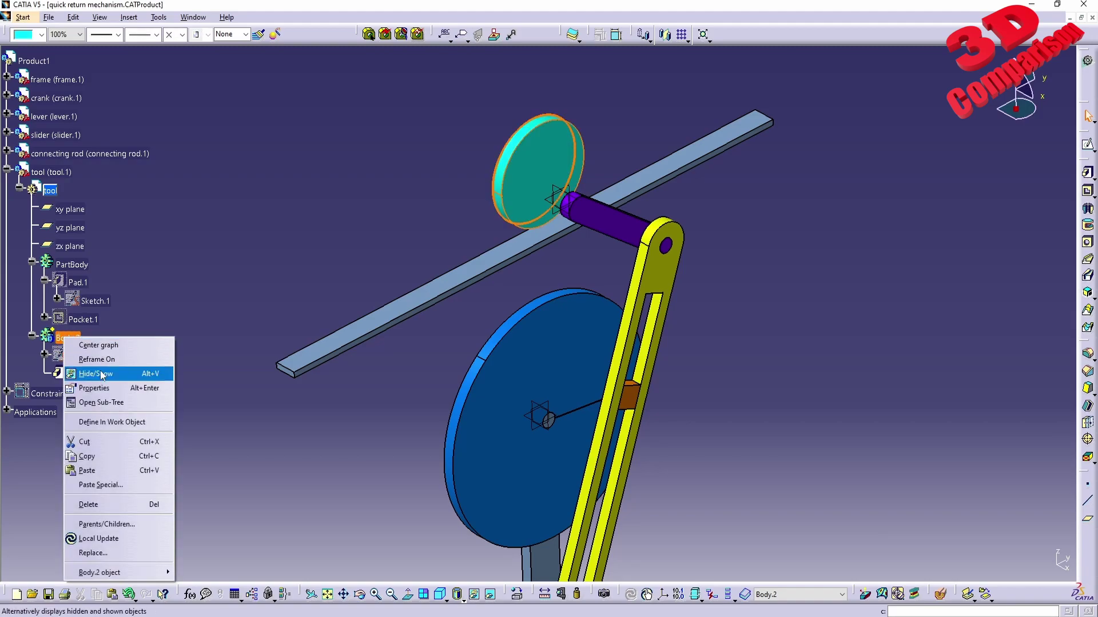
pyautogui.click(103, 375)
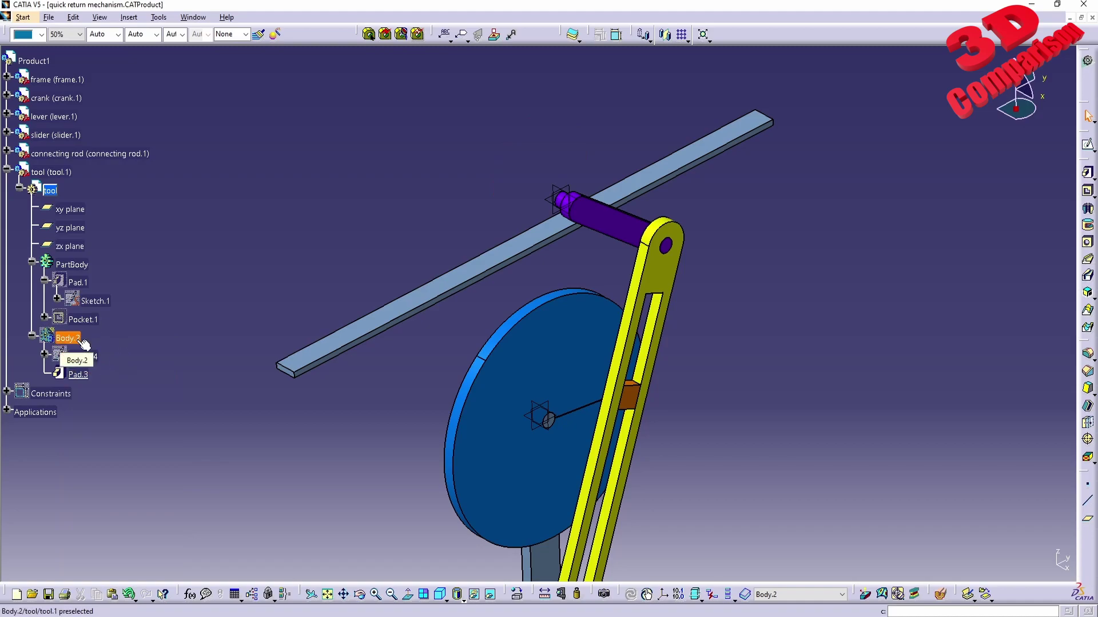
pyautogui.rightClick(76, 342)
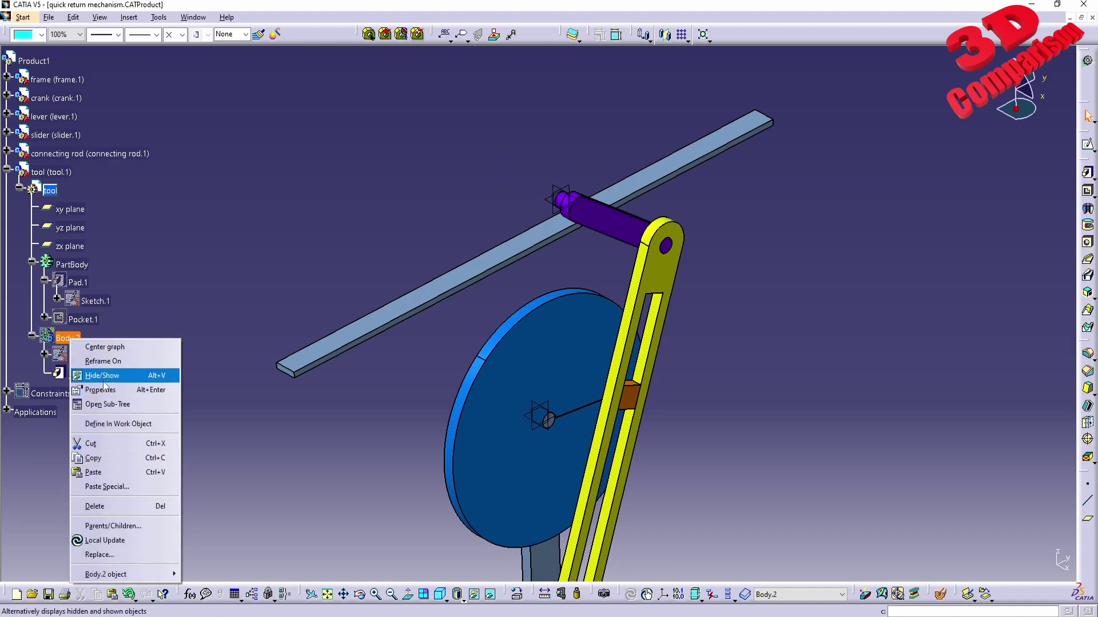
pyautogui.click(103, 375)
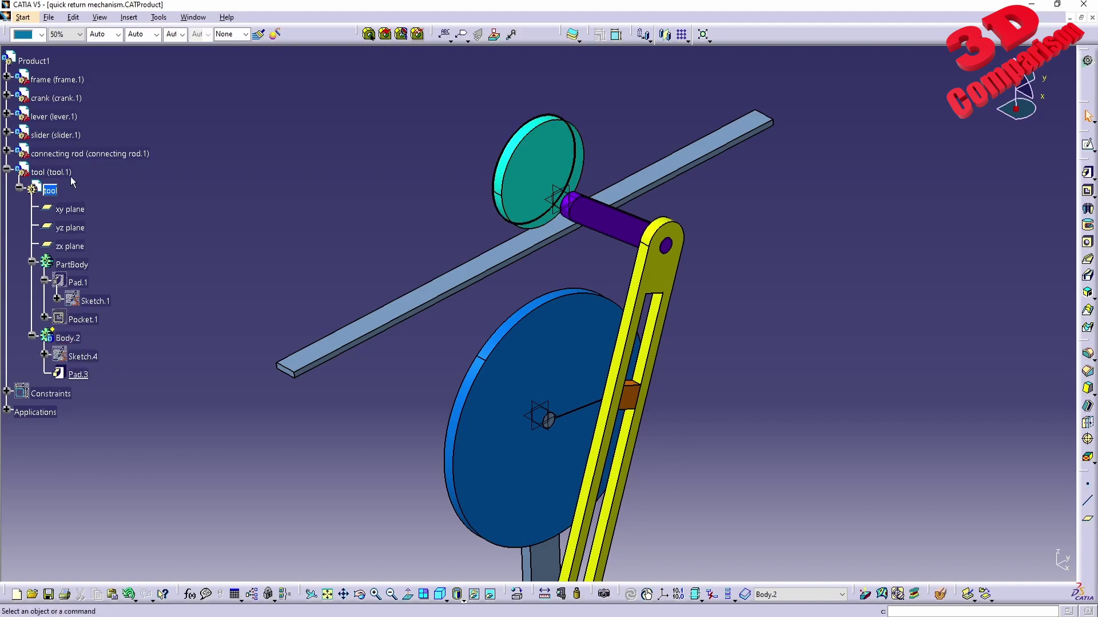
# Step: Hide the tool component (tool.1) in the assembly and swap to the hidden space
pyautogui.rightClick(41, 173)
pyautogui.click(102, 209)
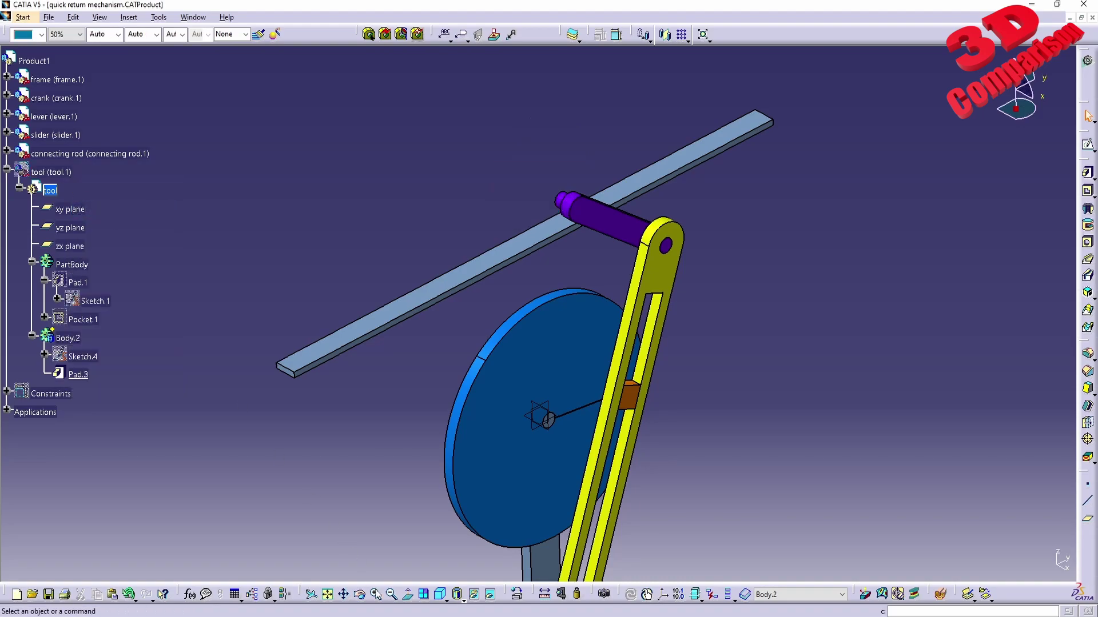
pyautogui.click(473, 597)
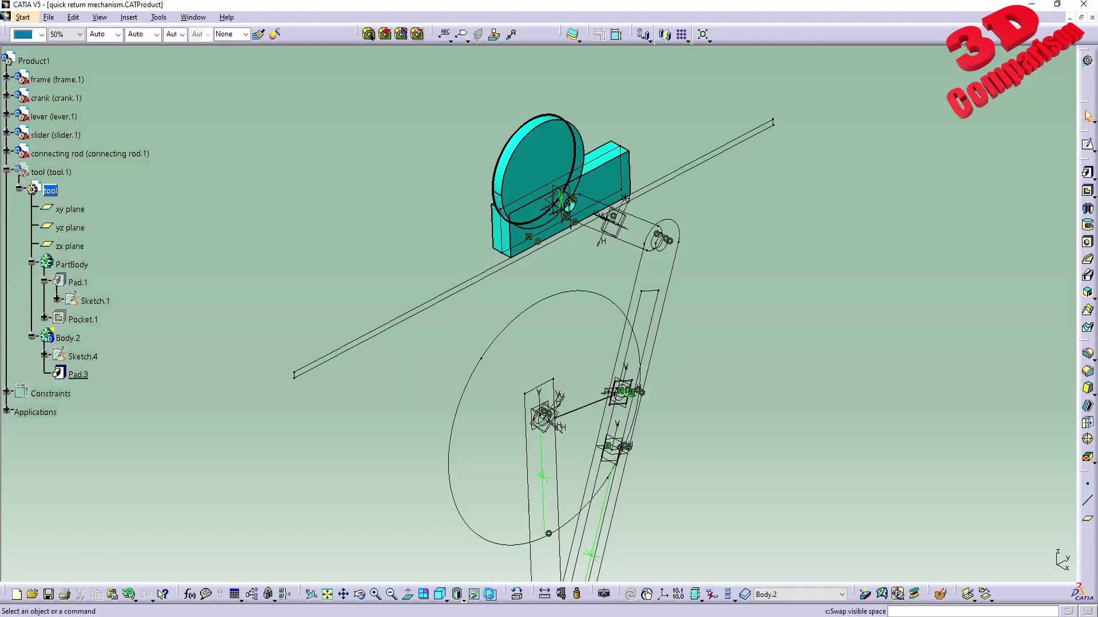
# Step: Open Sketch.4 from its circle in the hidden space, and exit the sketch
pyautogui.doubleClick(506, 147)
pyautogui.rightClick(508, 148)
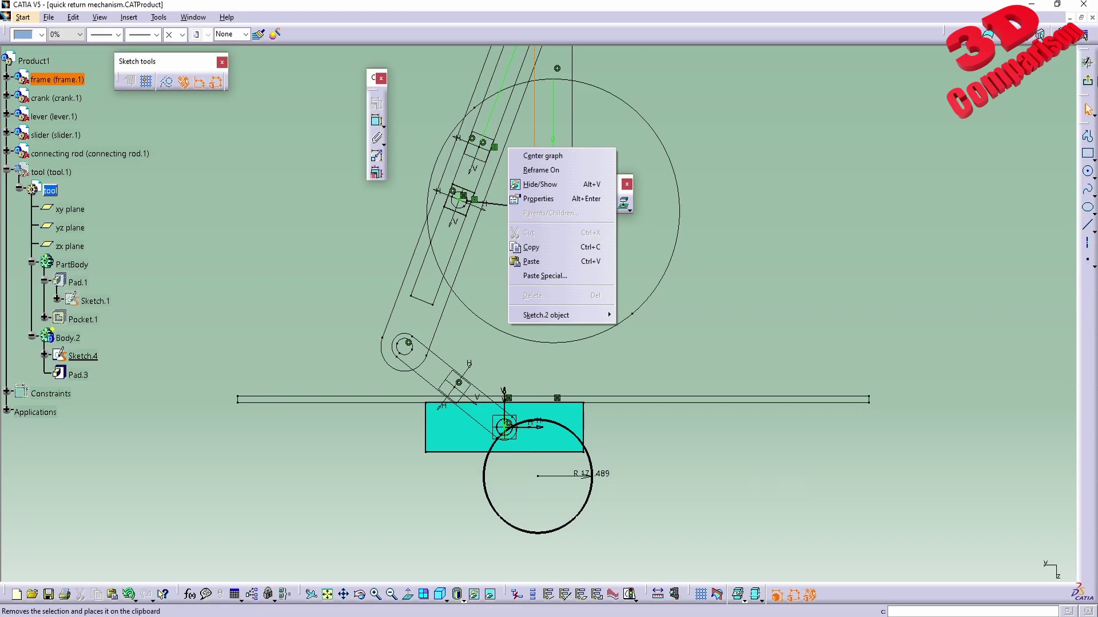
pyautogui.press('Escape')
pyautogui.click(563, 188)
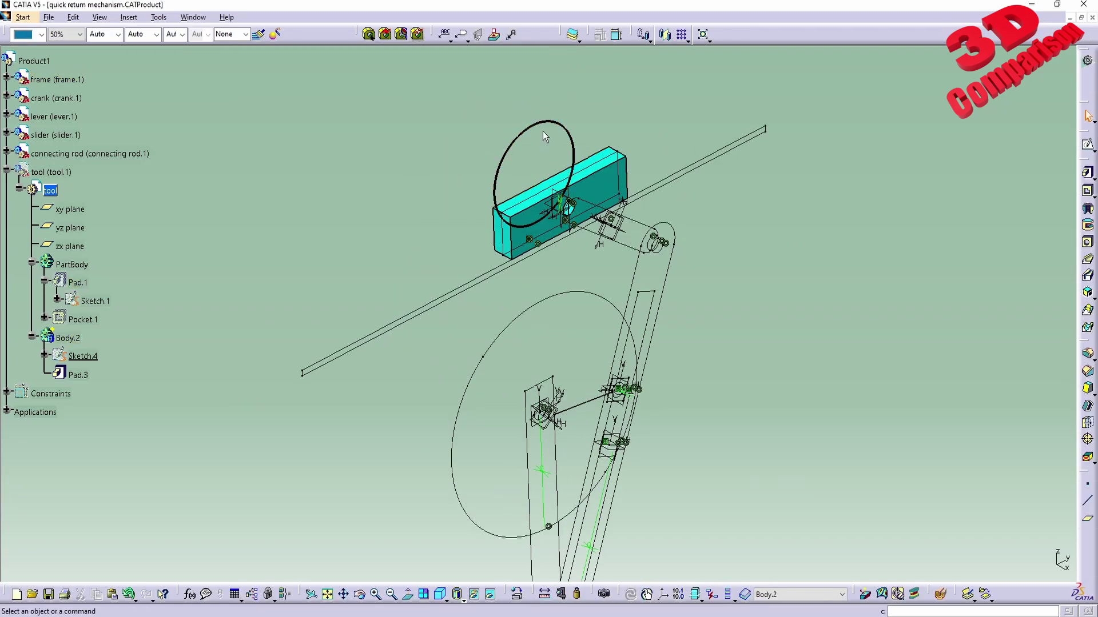
# Step: Try to toggle the visibility of the circle's output feature in the hidden space
pyautogui.rightClick(541, 119)
pyautogui.click(574, 157)
pyautogui.rightClick(562, 122)
pyautogui.click(589, 166)
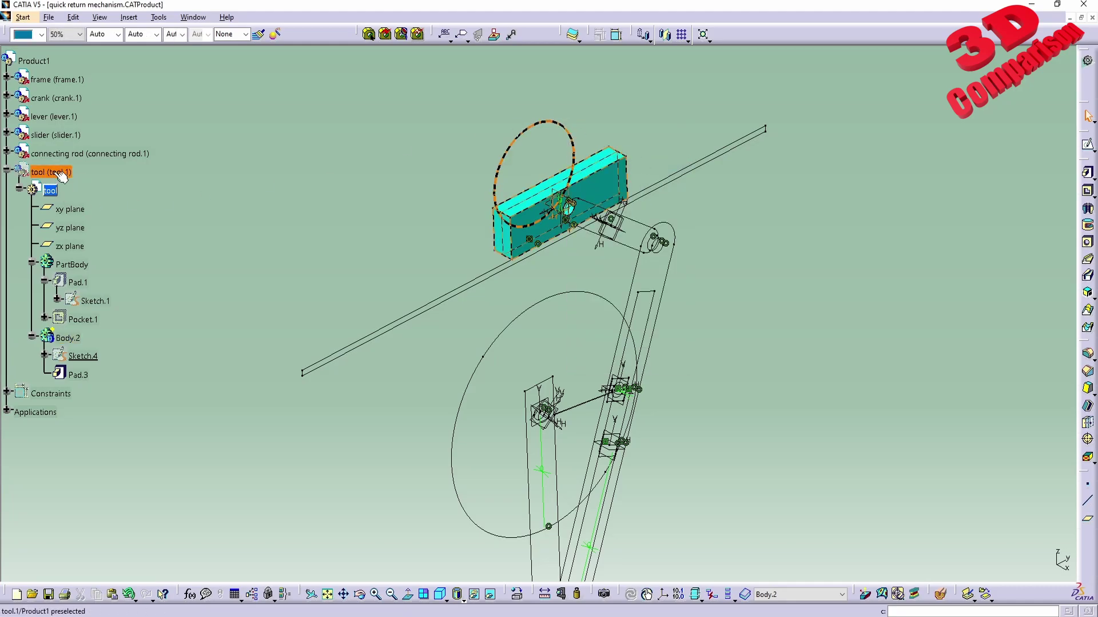
# Step: Swap back to the visible space and show the tool component (tool.1) again
pyautogui.click(495, 595)
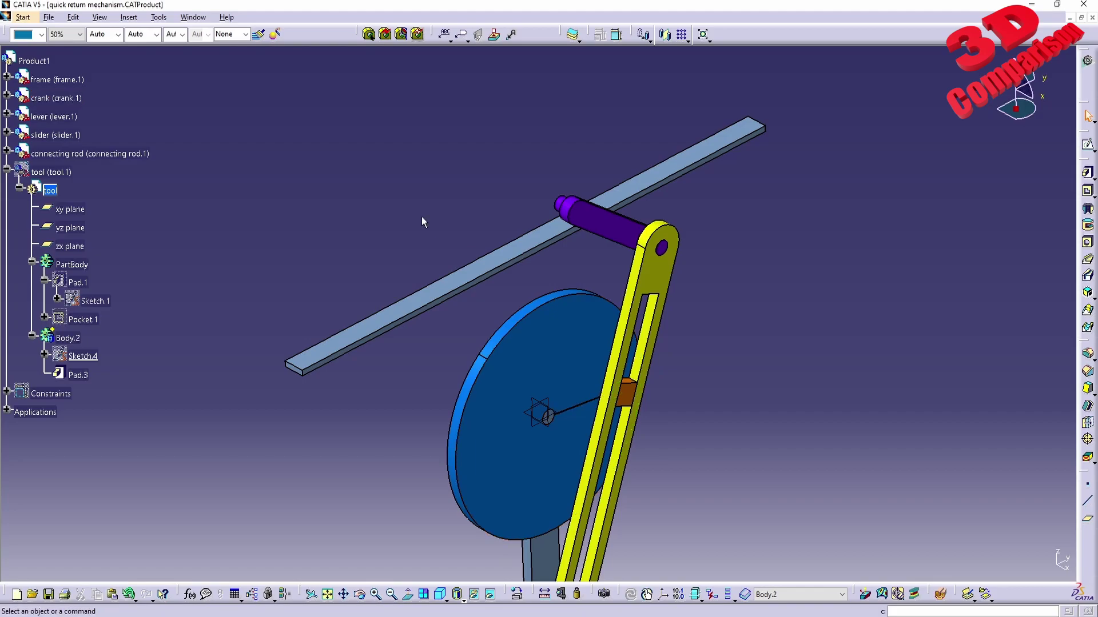
pyautogui.rightClick(59, 192)
pyautogui.click(91, 211)
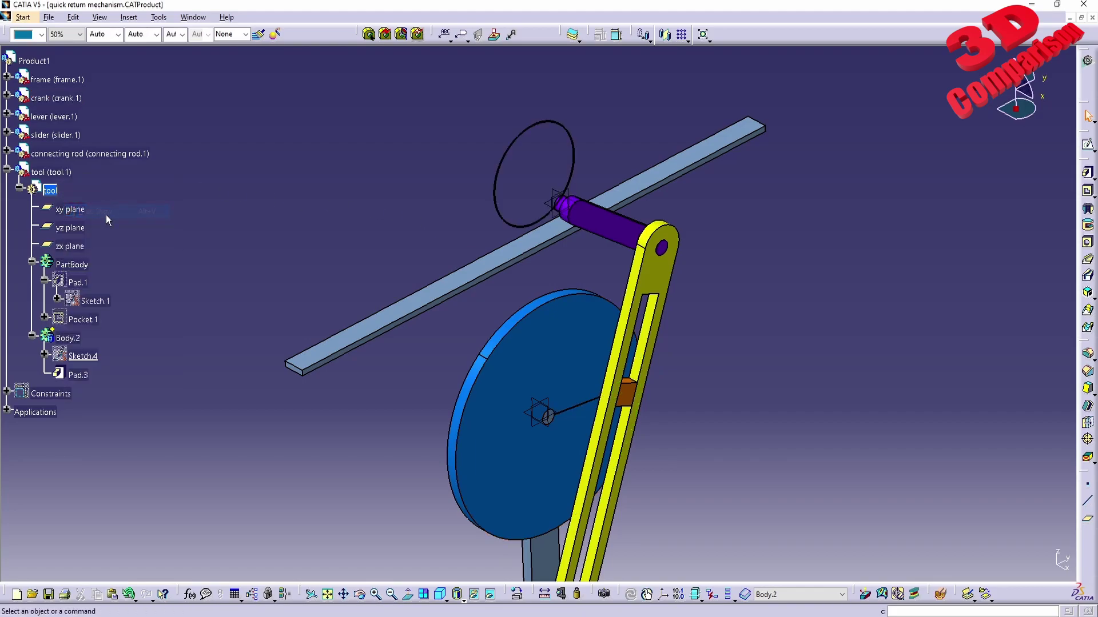